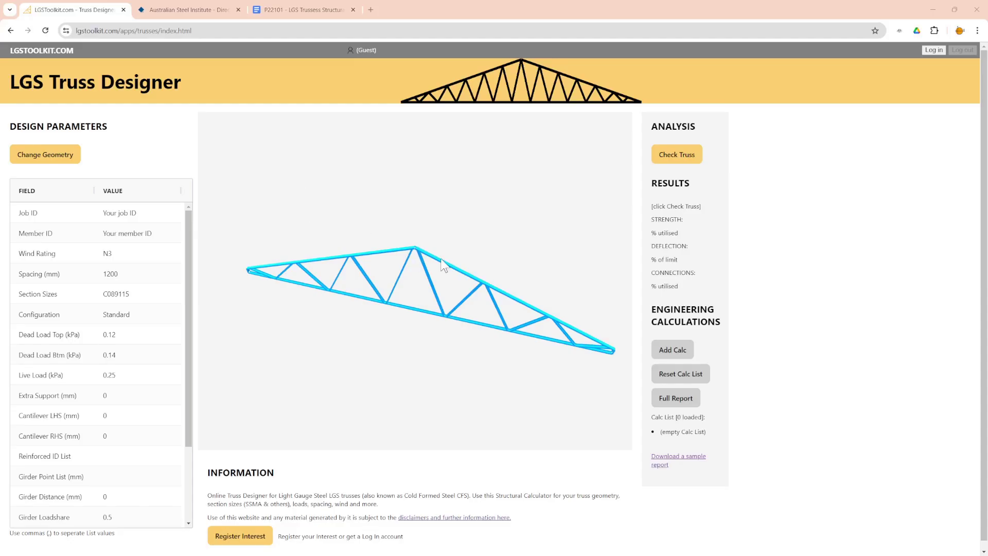
Step: Orbit the truss to a near-front view, then another side, then a level side view
mouse_move(470, 269)
mouse_down()
mouse_move(458, 278)
mouse_move(464, 245)
mouse_move(477, 261)
mouse_up()
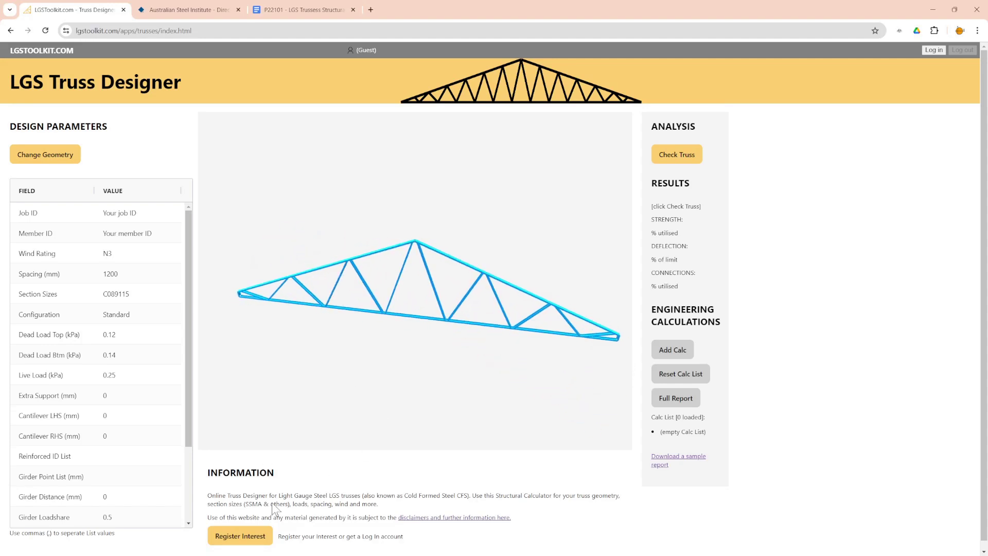
drag(492, 319, 456, 326)
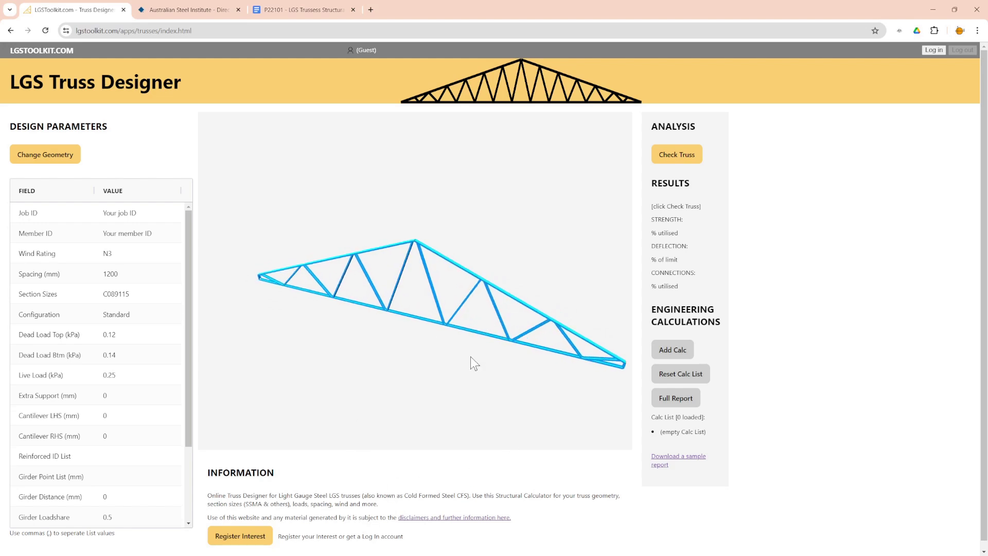
mouse_move(443, 314)
mouse_down()
mouse_move(456, 306)
mouse_move(433, 305)
mouse_move(458, 337)
mouse_move(441, 306)
mouse_up()
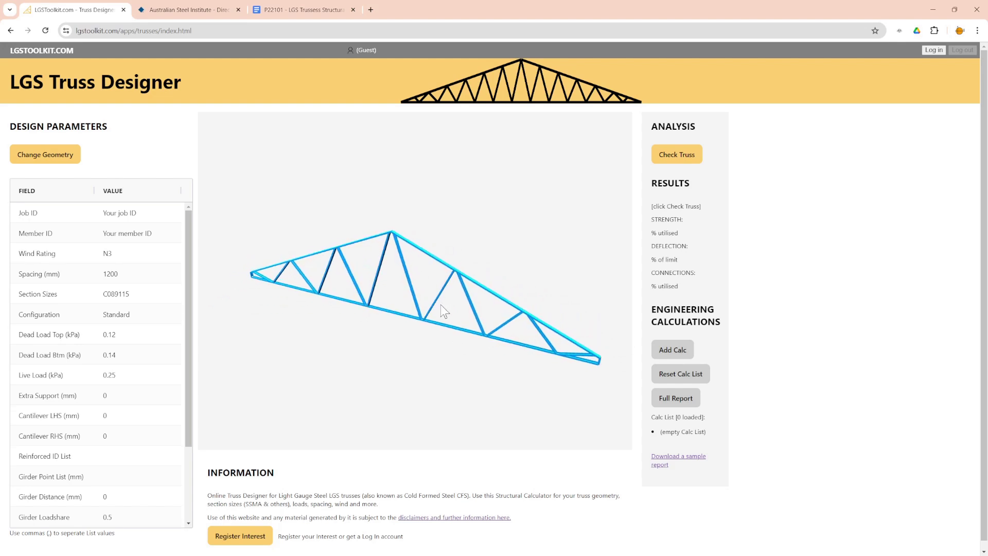
Step: Read the Direct strength method article's EWM and DSM sections, then return to the design basis
click(202, 13)
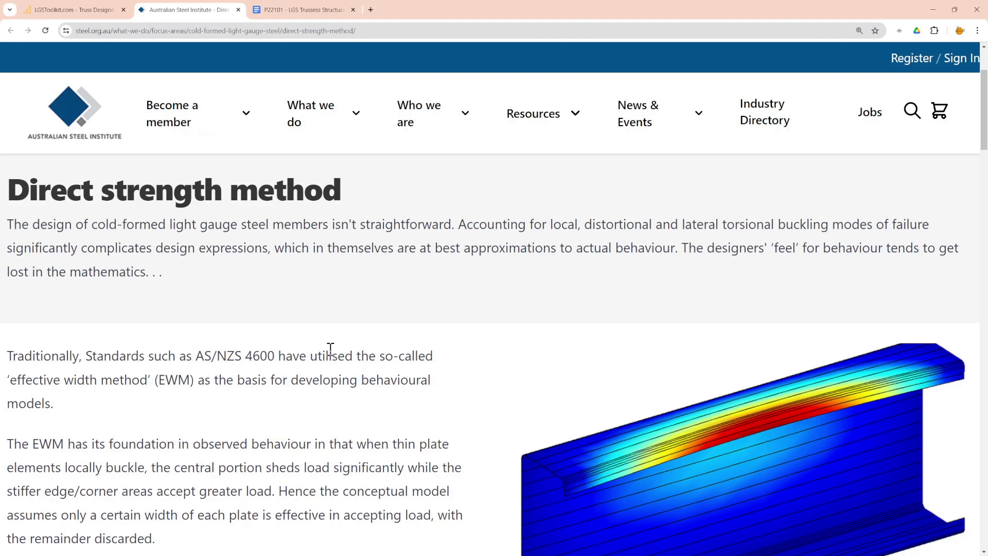
scroll(261, 353, down, 12)
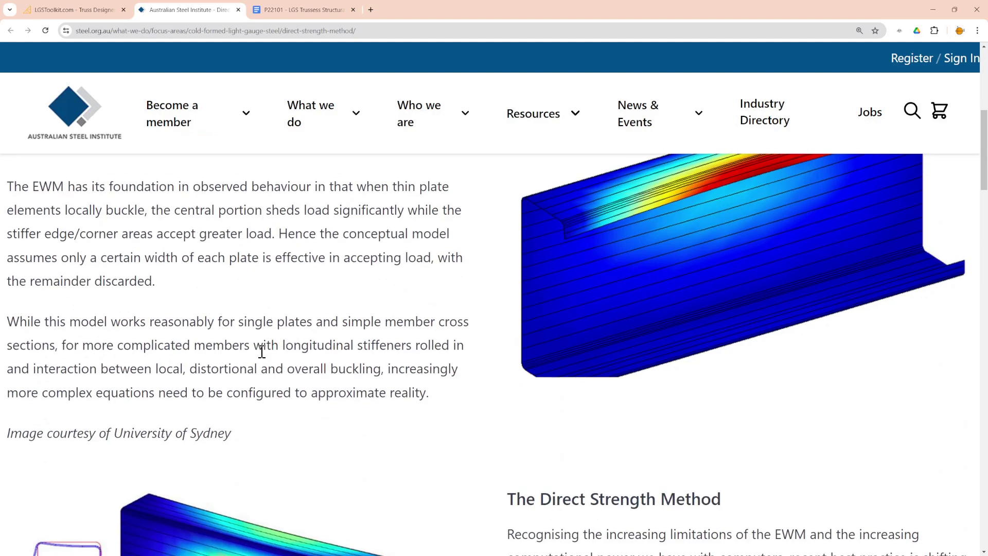
scroll(272, 335, up, 10)
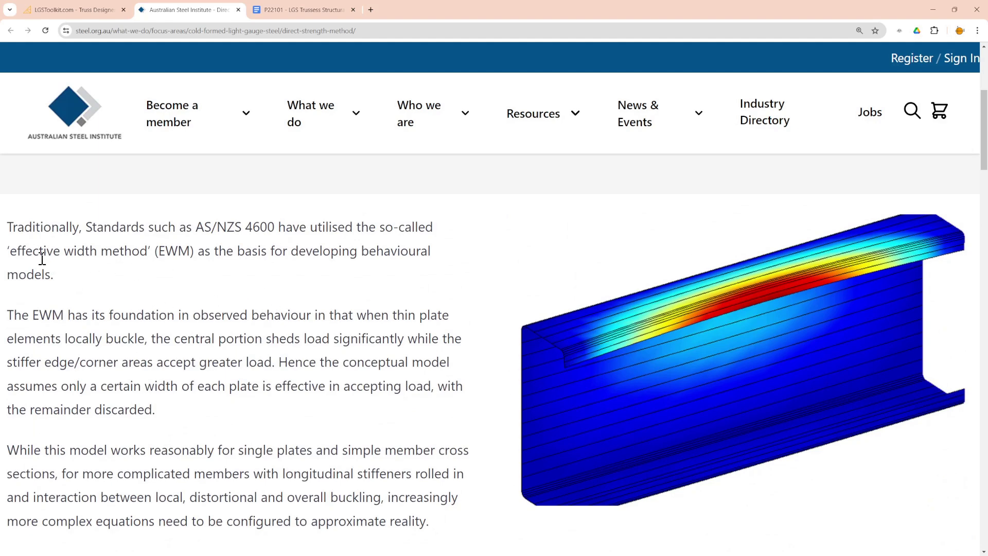
scroll(296, 330, down, 3)
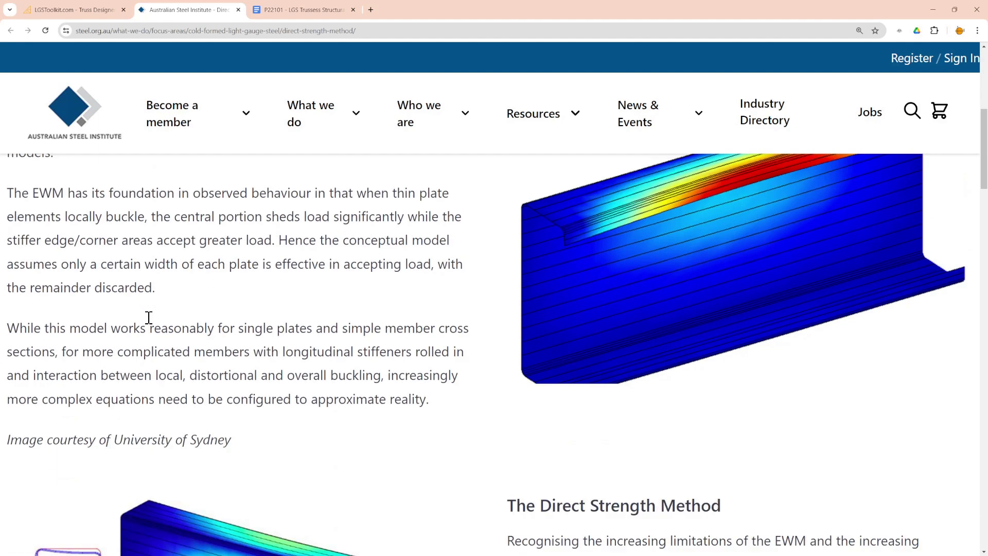
scroll(149, 317, up, 3)
scroll(316, 328, down, 5)
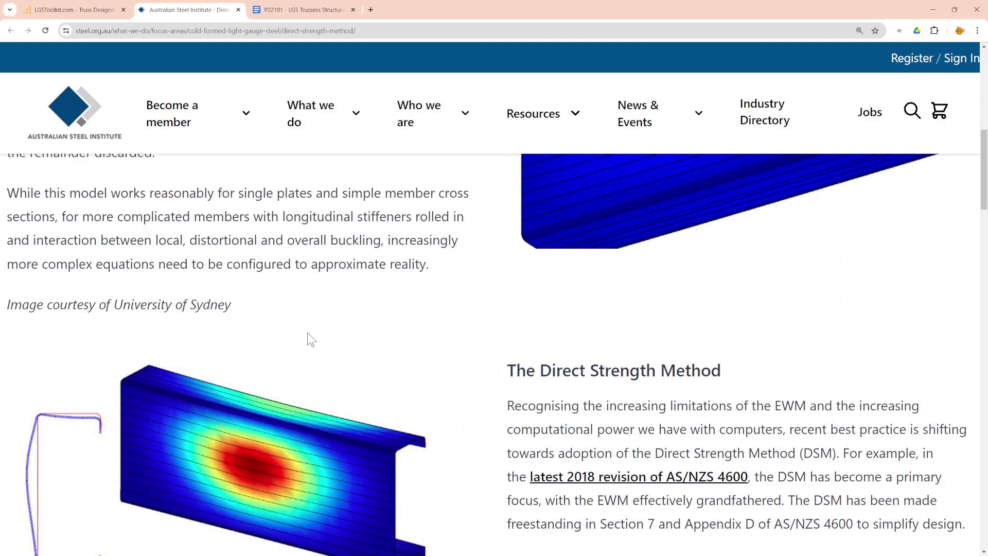
scroll(307, 333, down, 3)
scroll(334, 387, up, 5)
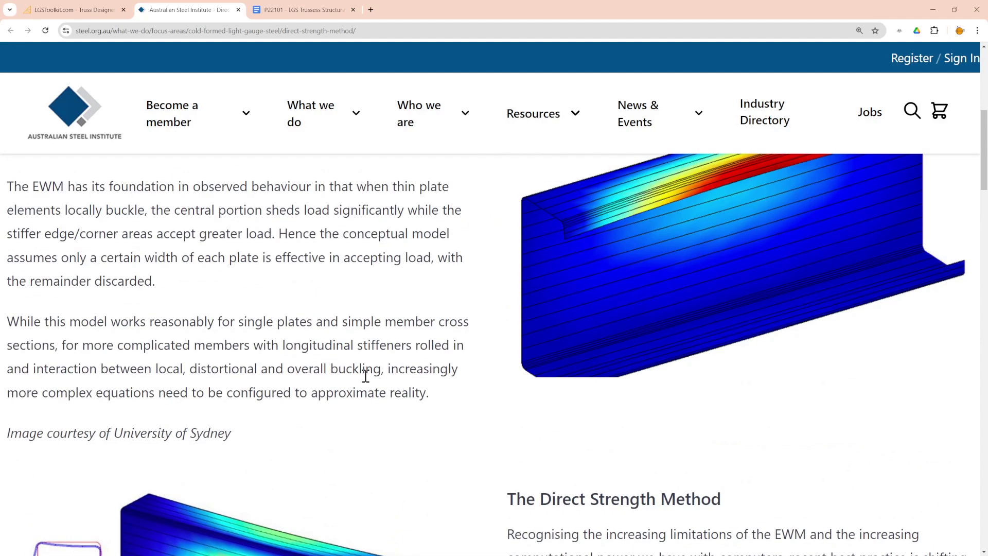
scroll(232, 349, down, 5)
scroll(298, 357, up, 3)
scroll(711, 357, down, 5)
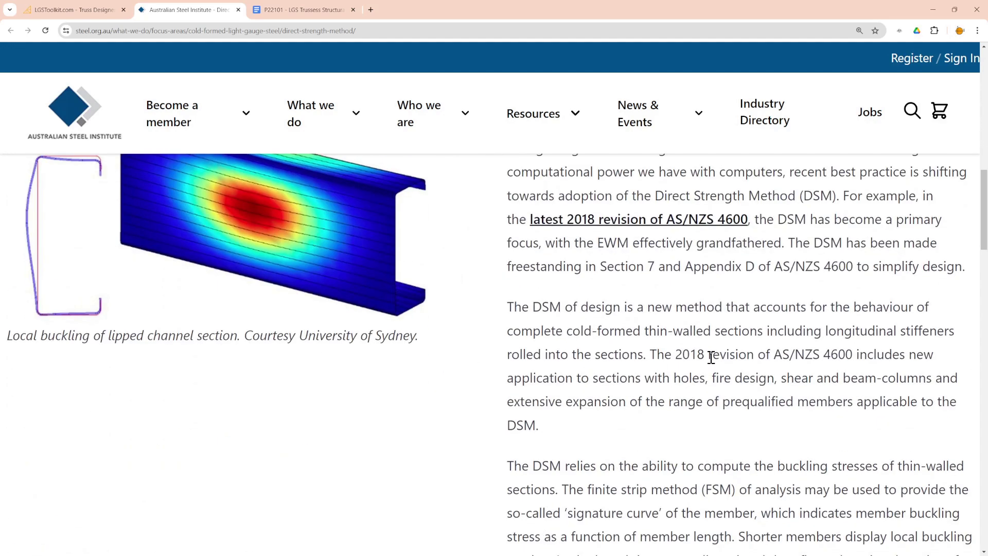
scroll(711, 357, up, 3)
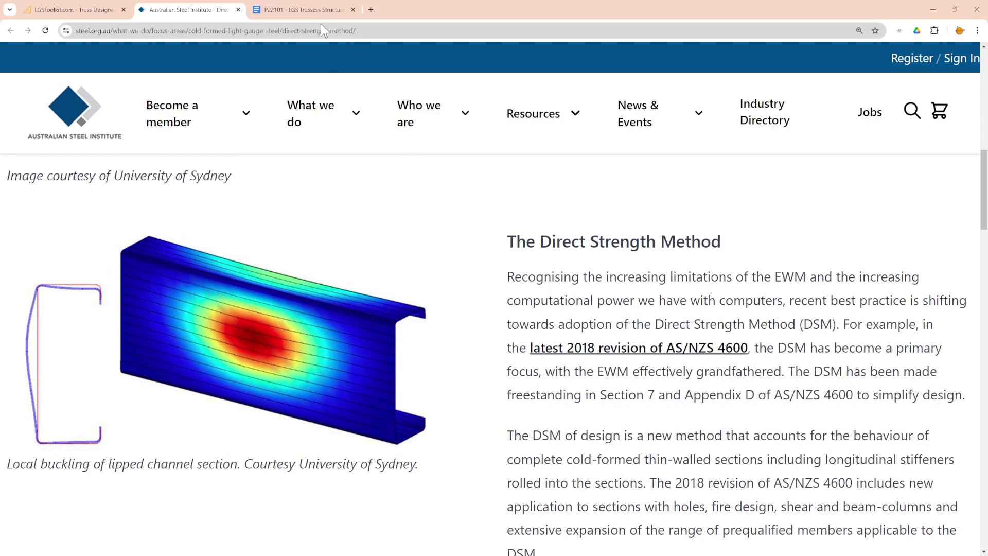
click(308, 9)
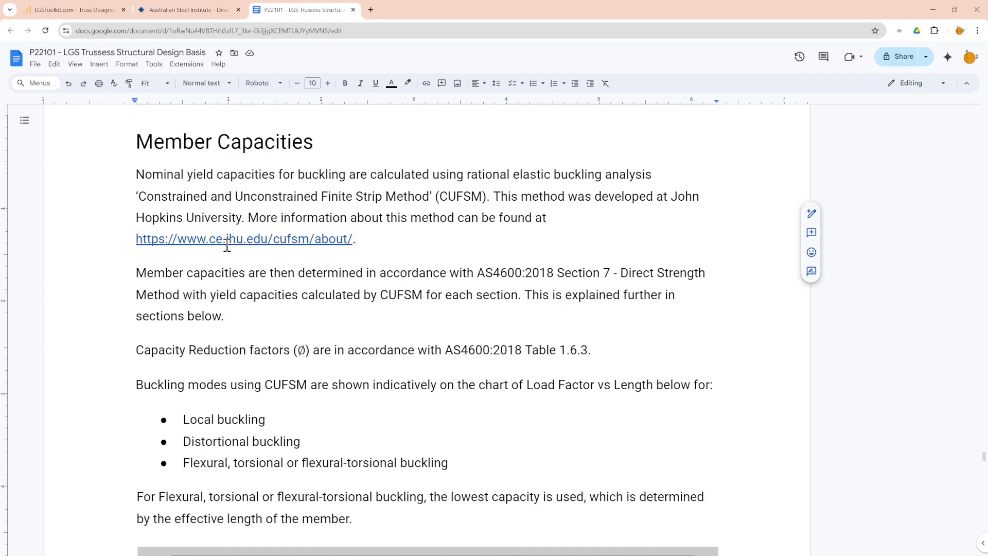
drag(358, 238, 132, 238)
click(393, 234)
key(ctrl+shift+Tab)
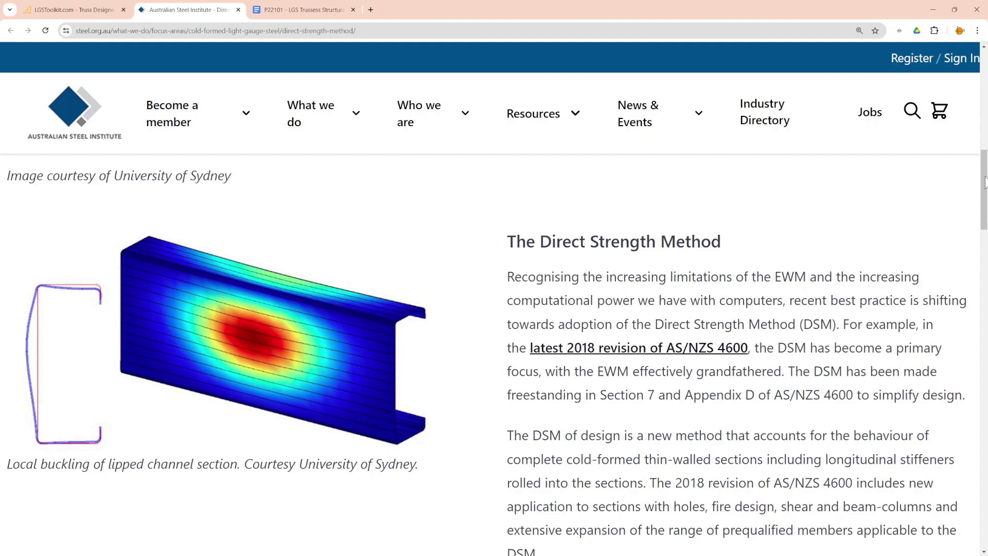
Step: Scroll the Steel Institute article down to its member-in-bending signature-curve figure
scroll(842, 312, down, 7)
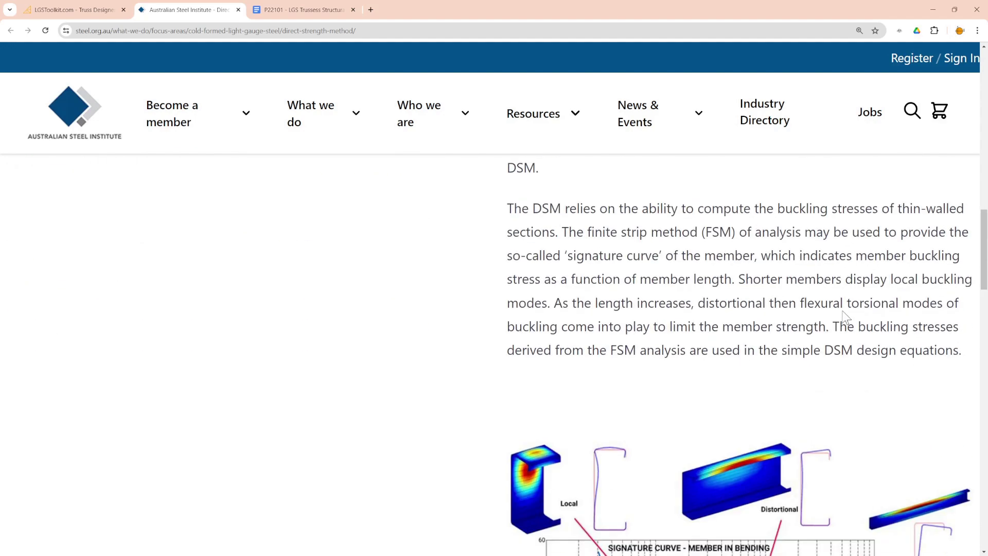
scroll(844, 313, down, 5)
scroll(845, 316, up, 5)
scroll(845, 316, down, 5)
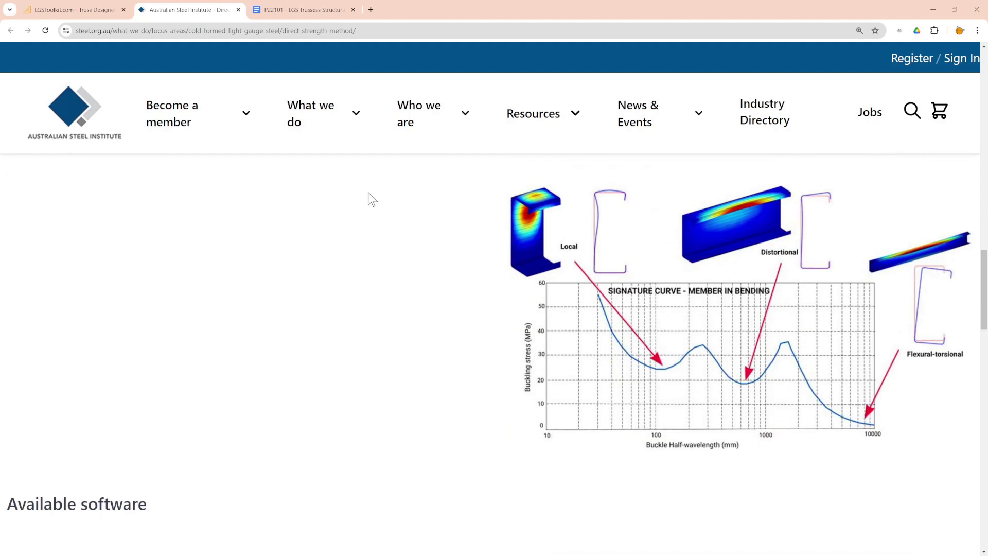
Step: Compare the figure with the design basis's CUFSM chart, then return to the article
click(305, 14)
scroll(621, 307, down, 8)
scroll(622, 308, up, 2)
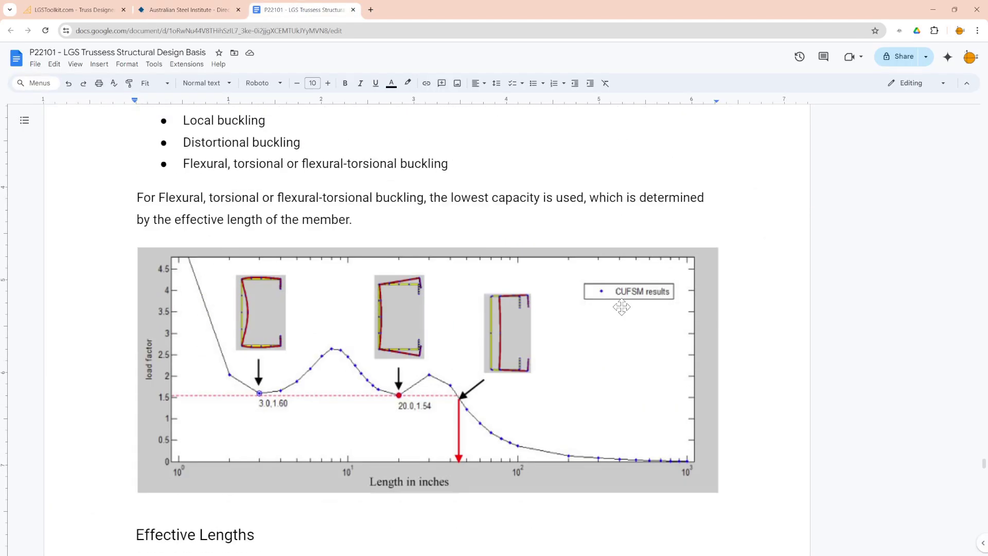
scroll(622, 308, up, 1)
click(185, 9)
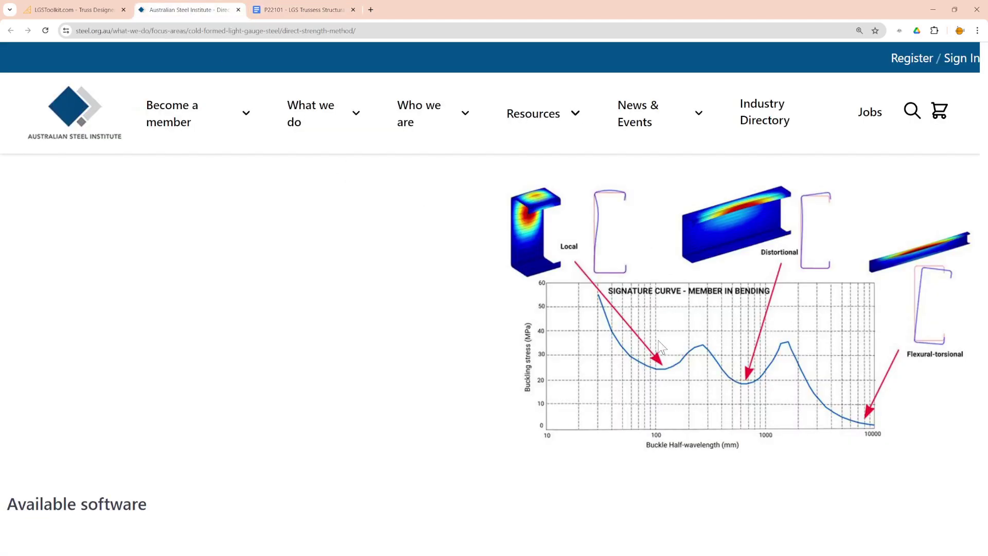
Step: Go between the design basis CUFSM chart and the article, scrolling the document up toward Member Capacities
click(284, 13)
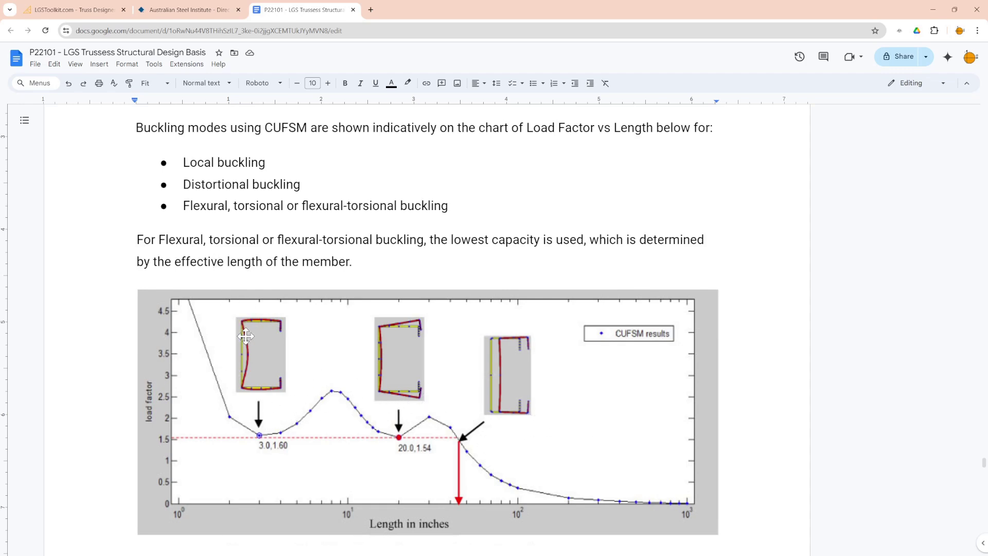
click(217, 10)
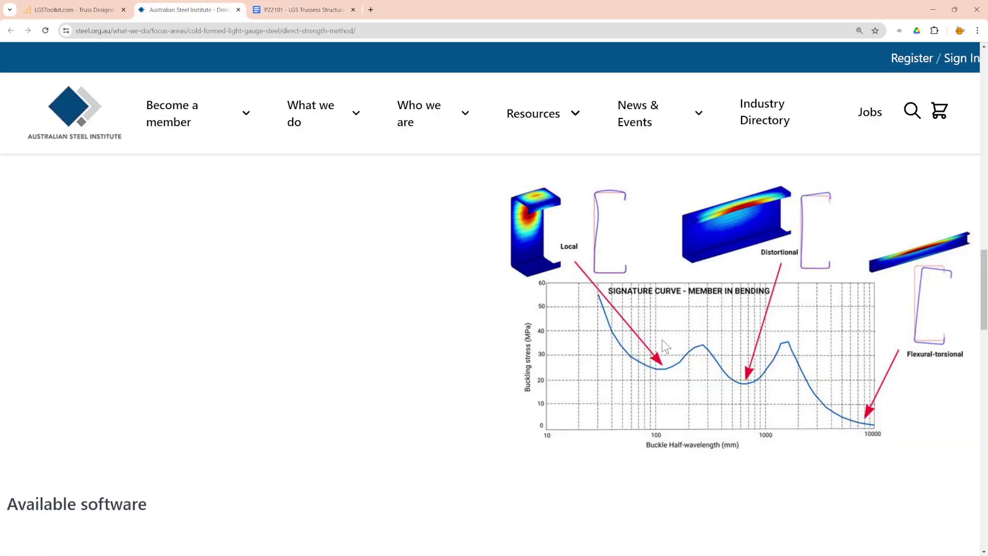
click(289, 10)
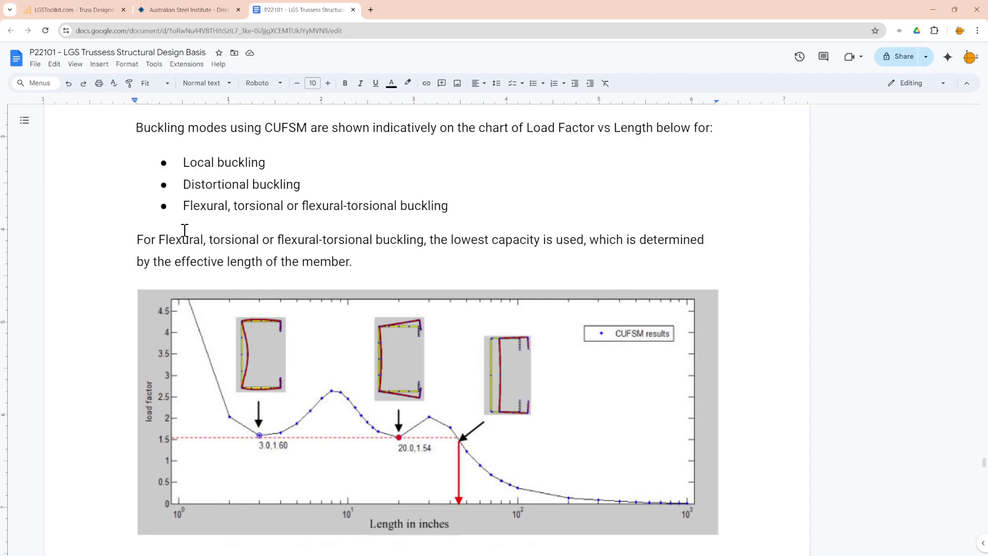
click(345, 209)
scroll(349, 220, up, 5)
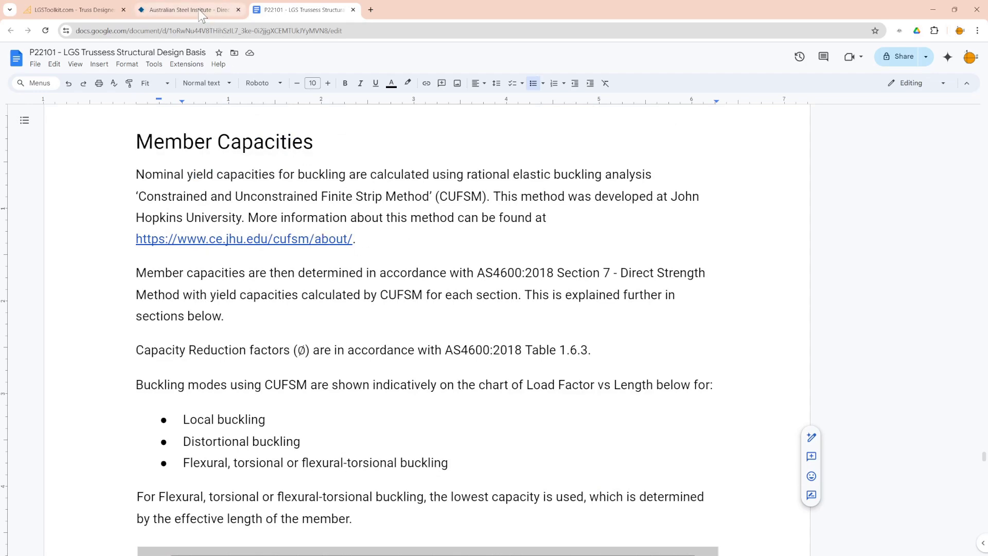
click(183, 9)
Step: Scroll the article between the signature curve and the Available software section
scroll(477, 291, up, 5)
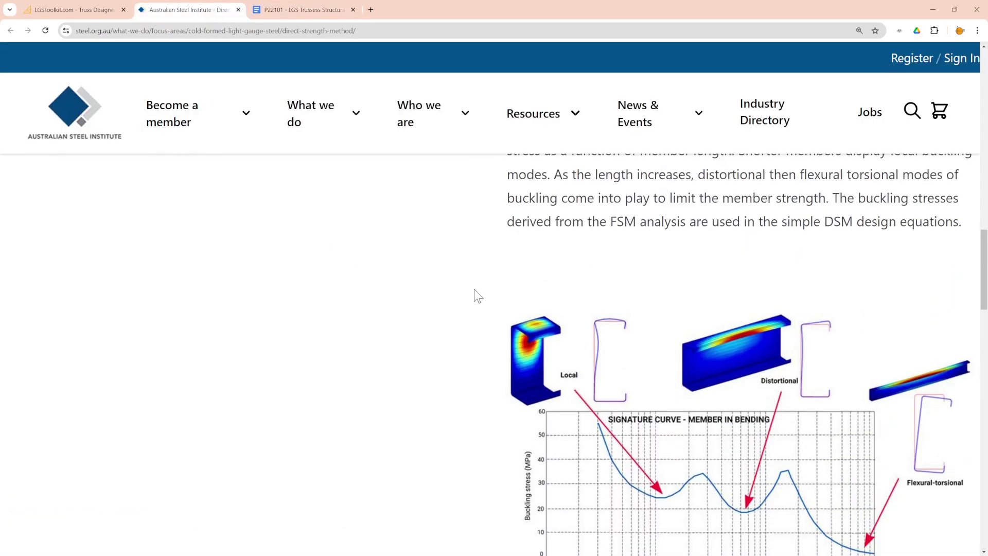
scroll(464, 288, down, 5)
scroll(360, 278, down, 3)
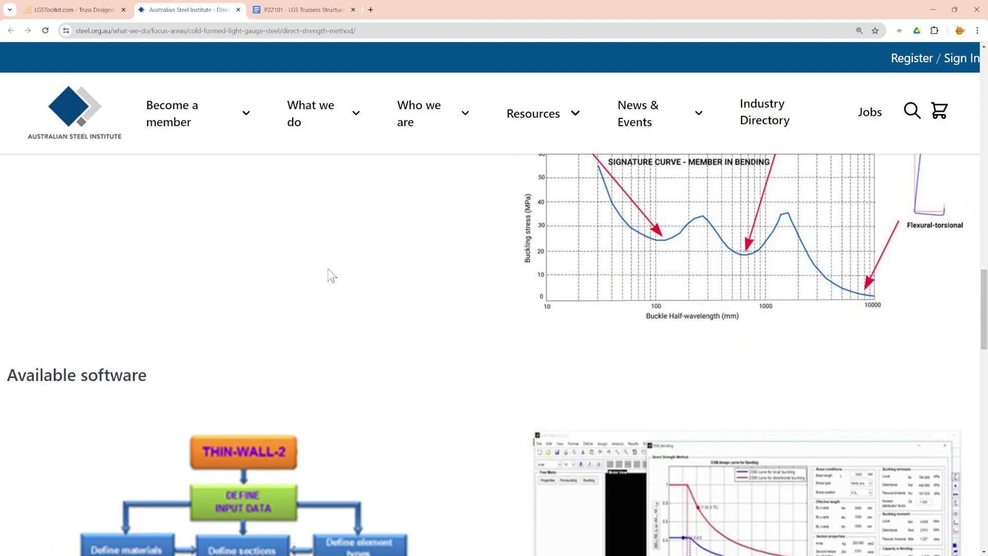
scroll(329, 276, up, 5)
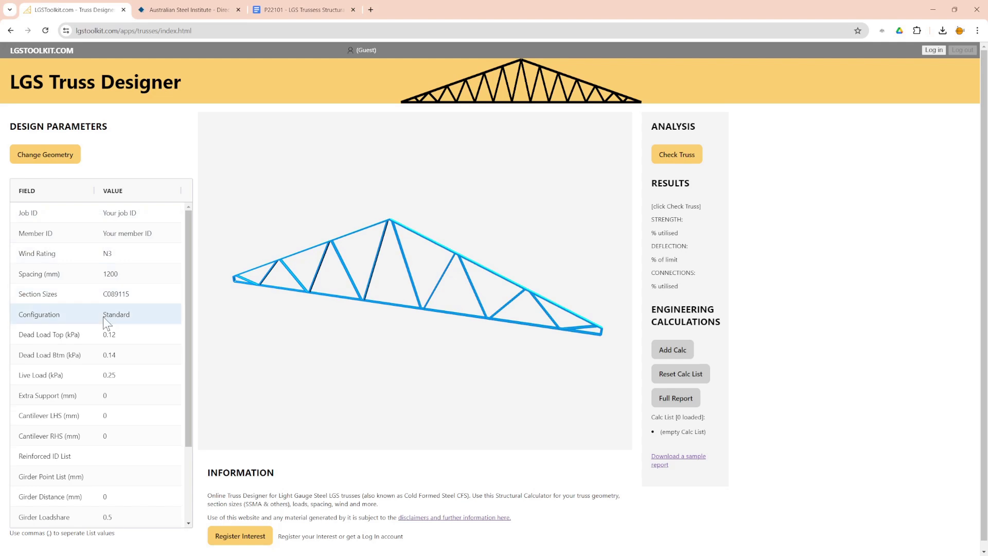
Step: Set the Job ID to demo1 and the Member ID to mem1
double_click(156, 214)
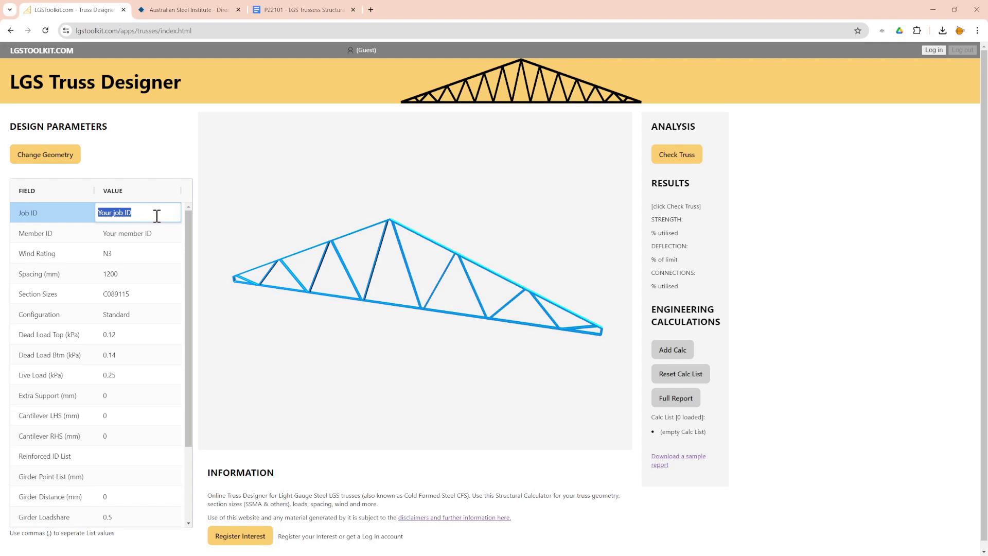
text(demo1)
key(Return)
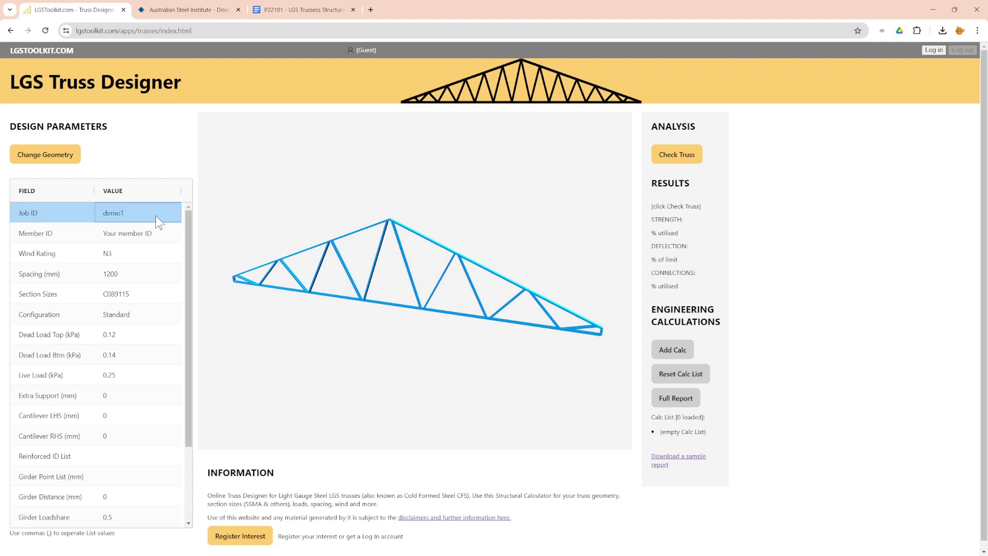
double_click(167, 234)
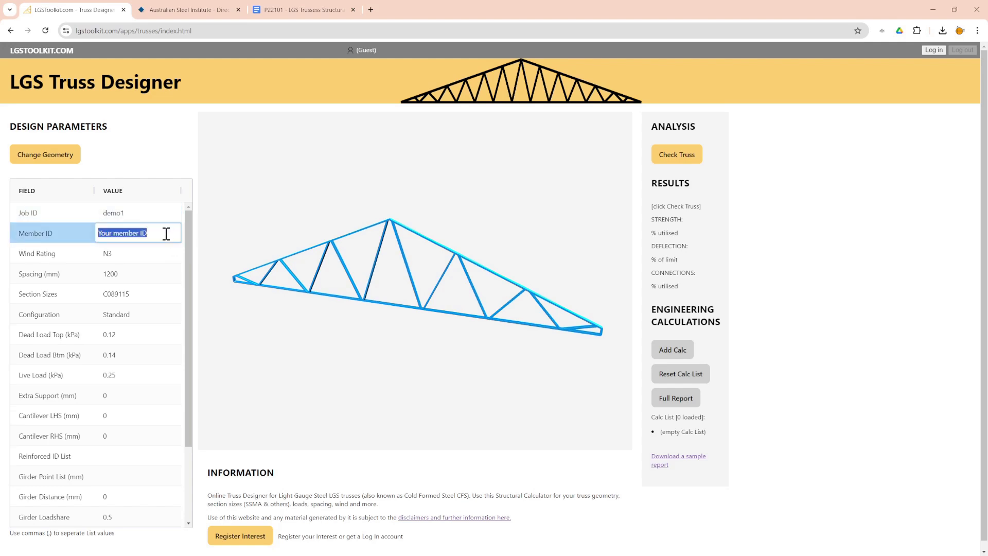
text(mem1)
key(Return)
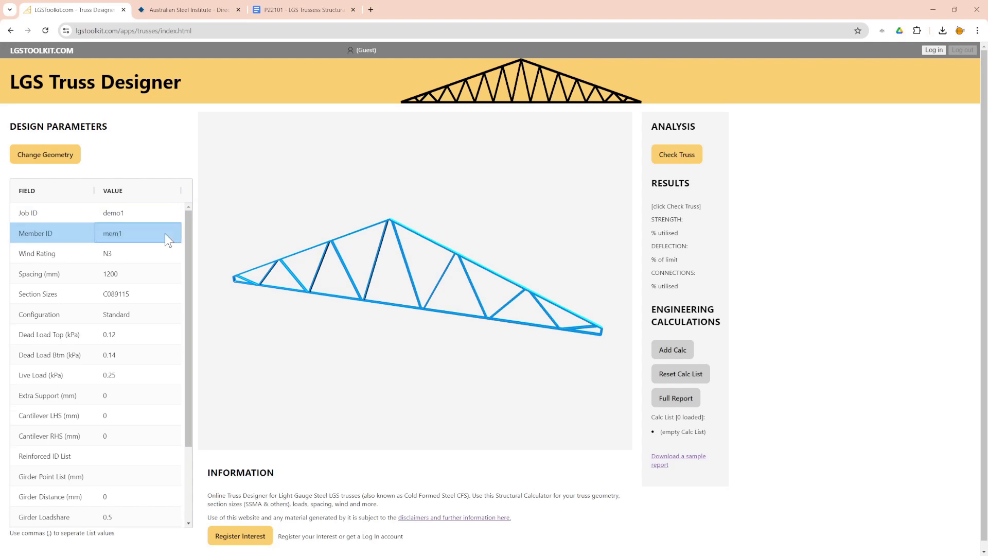
Step: Keep wind rating N3 and Standard configuration, then review the loads, steel grade and fixings
double_click(124, 253)
click(174, 255)
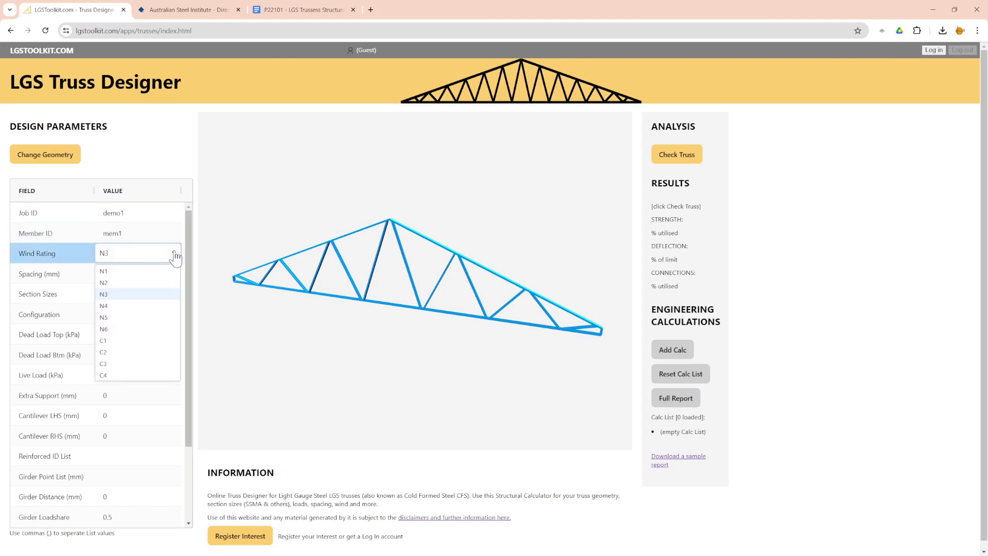
click(174, 254)
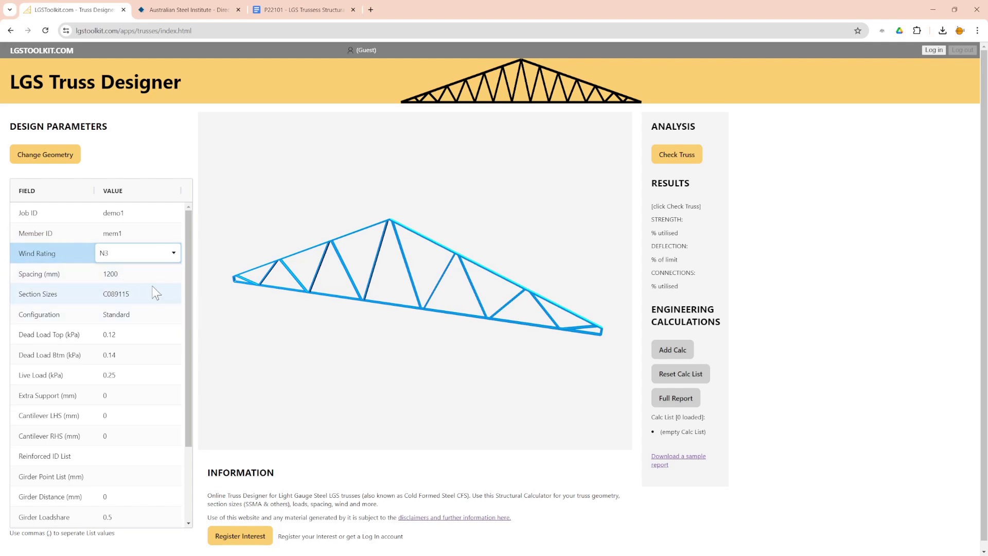
drag(189, 276, 192, 301)
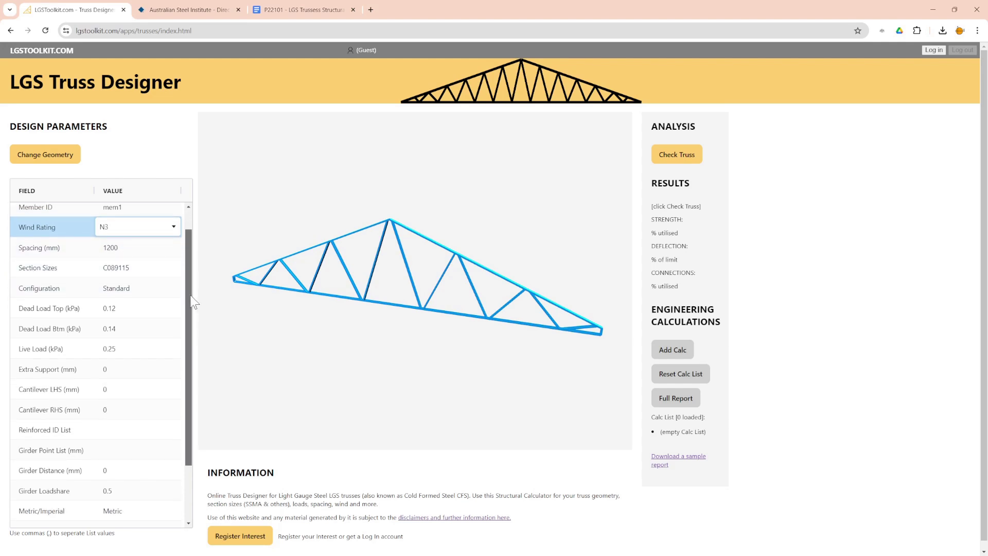
click(135, 287)
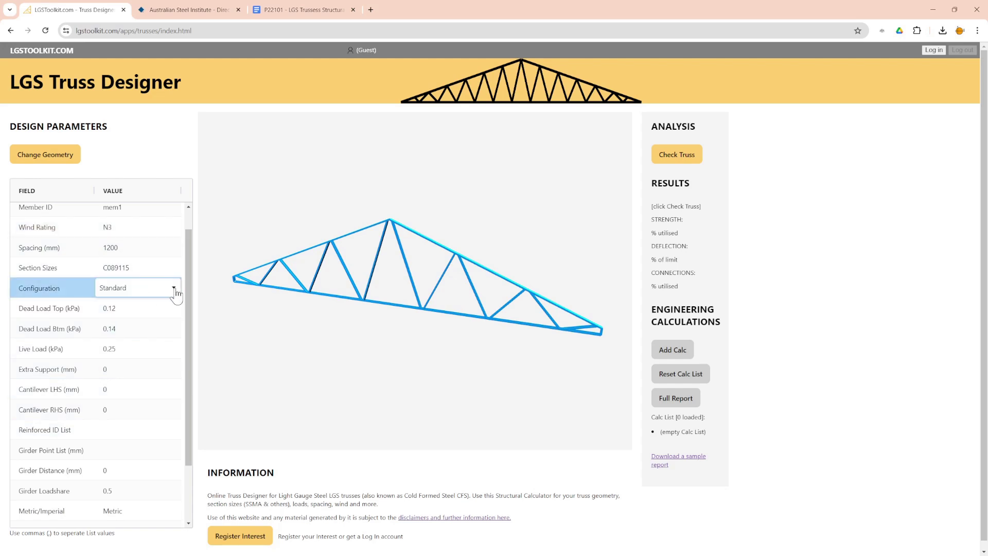
click(174, 289)
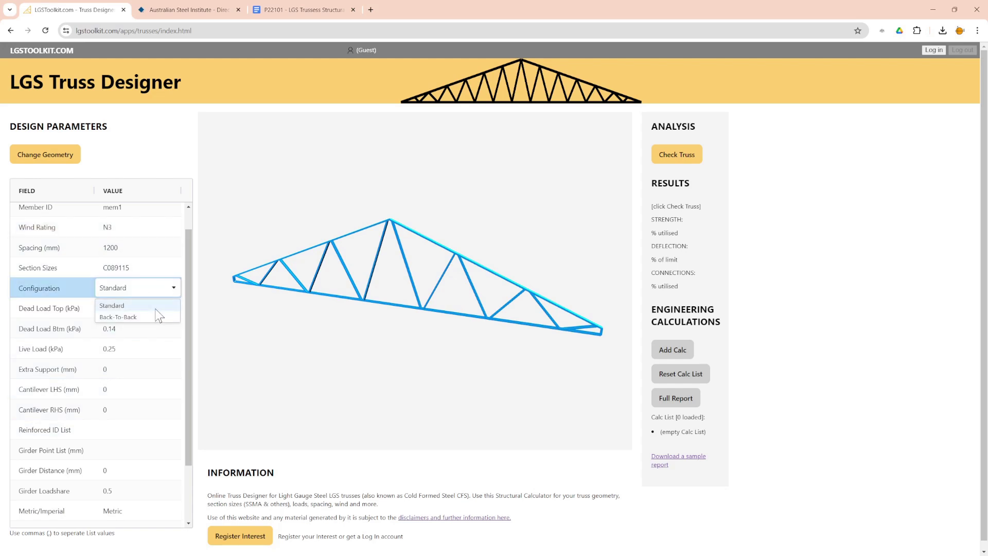
click(174, 288)
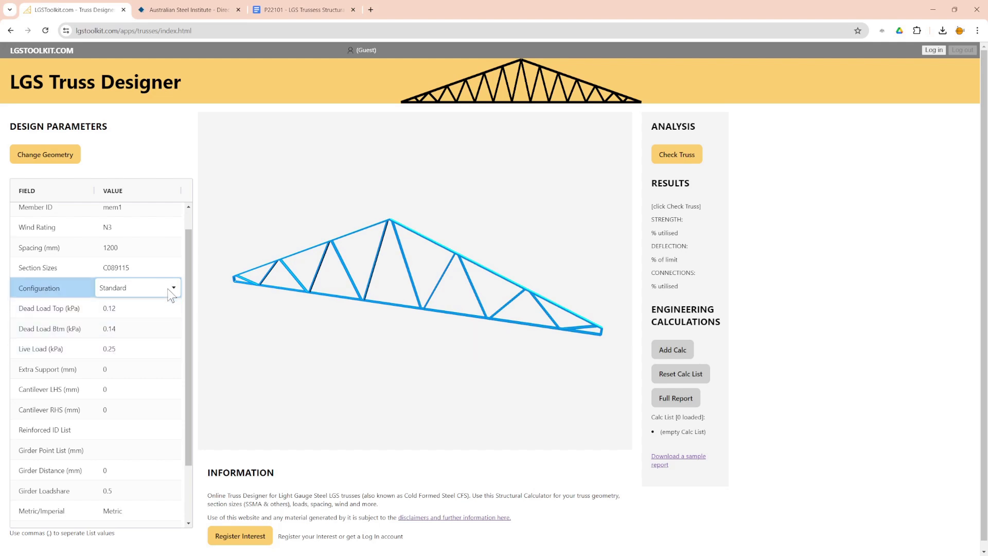
drag(190, 292, 190, 305)
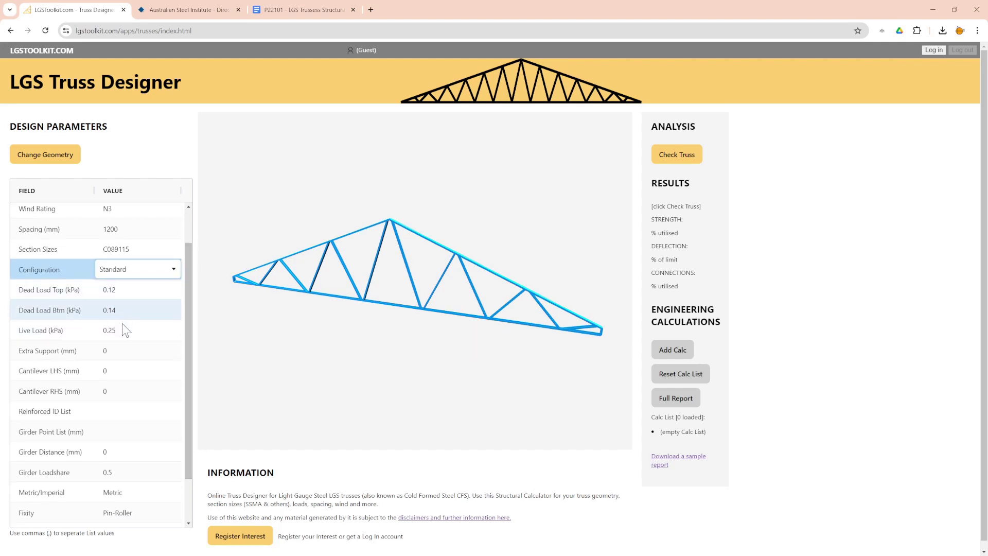
drag(190, 288, 196, 346)
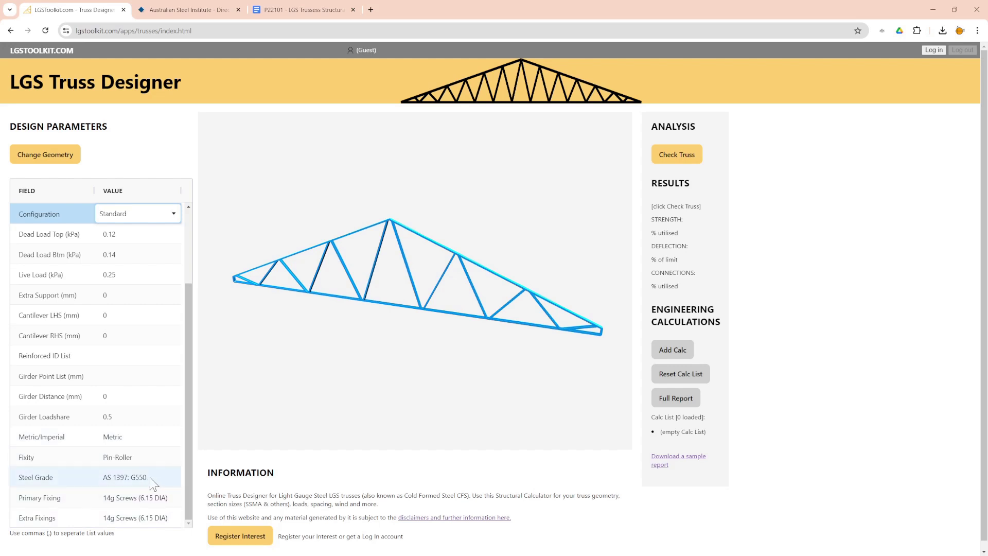
Step: Run Check Truss and turn the coloured truss face-on toward the left support
drag(189, 446, 191, 257)
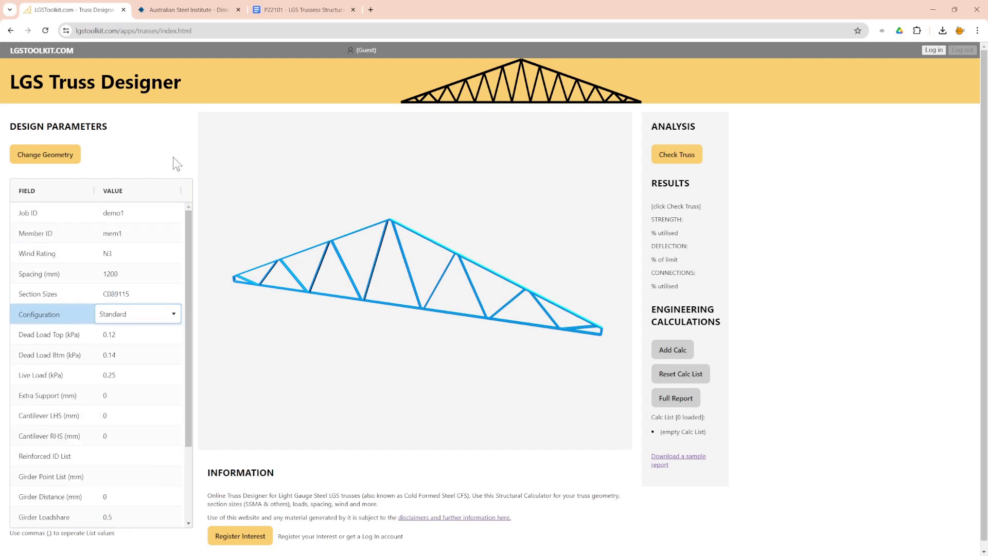
click(677, 159)
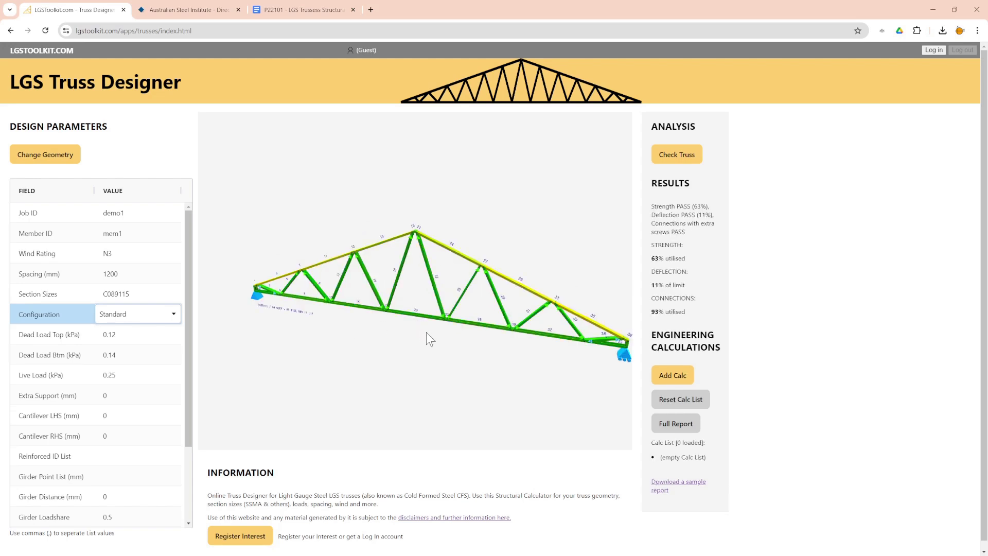
mouse_move(430, 360)
mouse_down()
mouse_move(432, 349)
mouse_move(366, 349)
mouse_move(428, 346)
mouse_up()
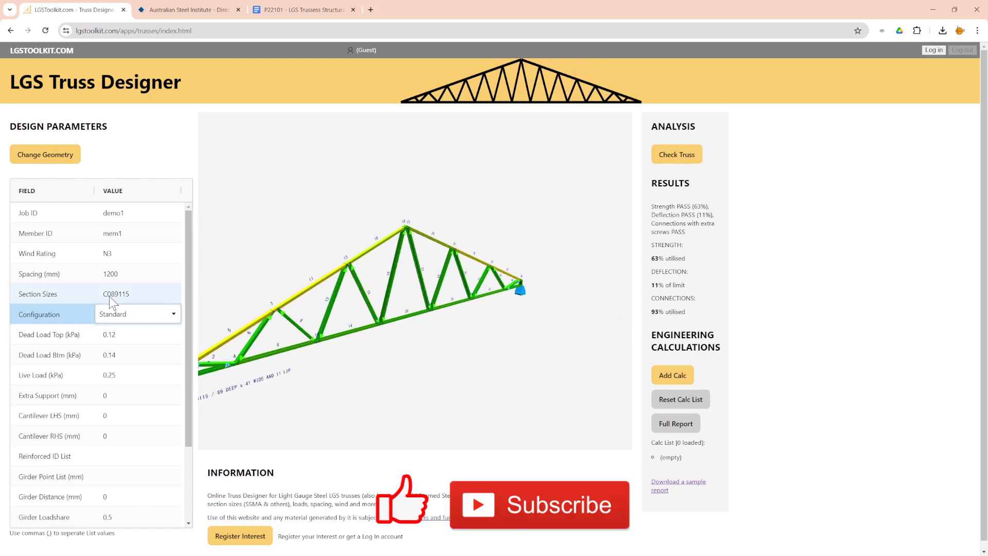
drag(271, 246, 338, 224)
scroll(322, 311, up, 5)
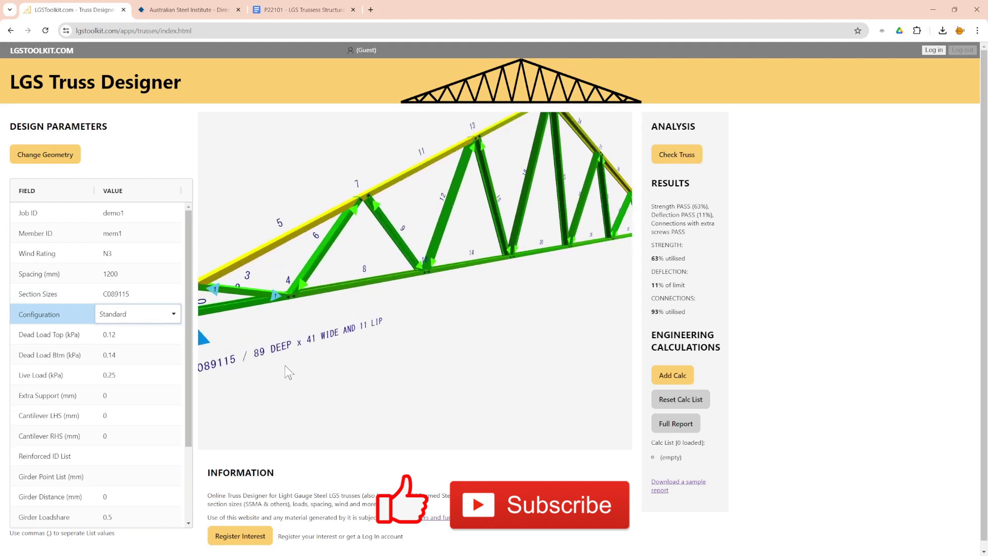
right_drag(285, 365, 301, 329)
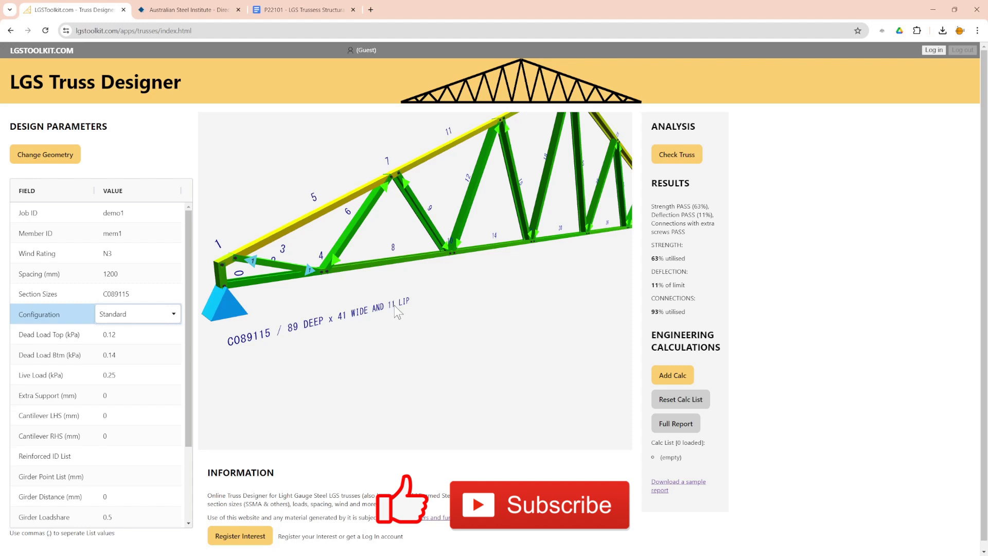
Step: Pan and zoom around the left end, then return to a front view of the whole truss
right_drag(399, 326, 402, 295)
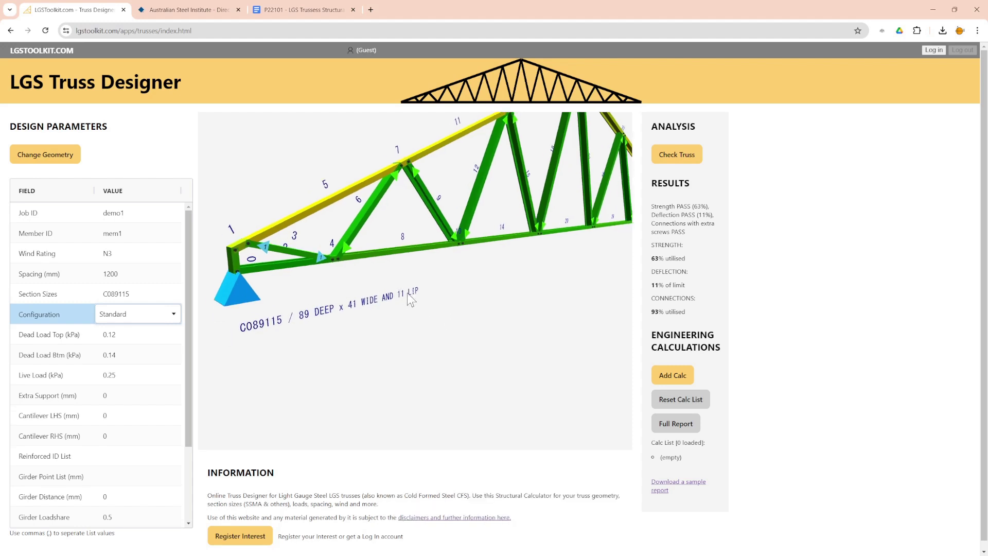
right_drag(464, 317, 449, 329)
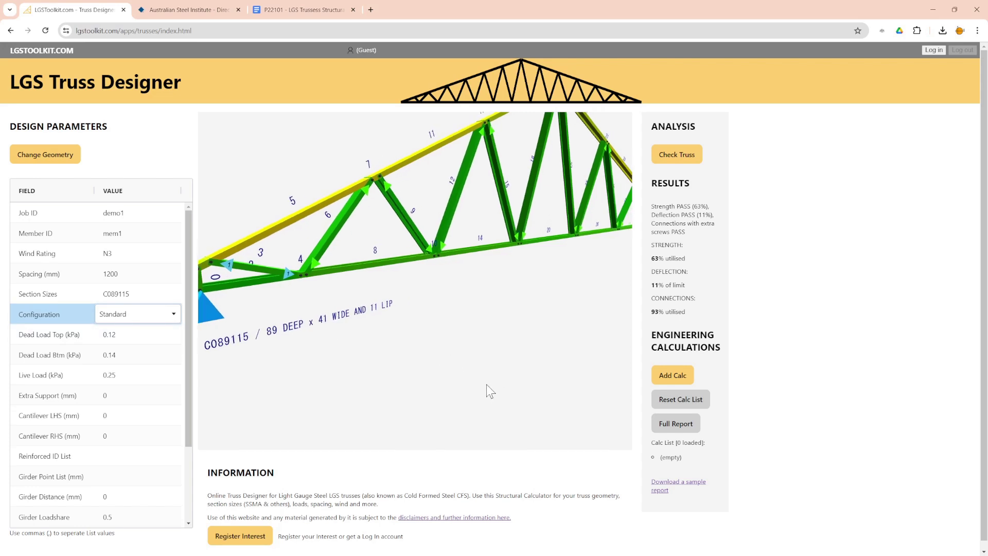
right_drag(399, 336, 421, 336)
scroll(248, 265, up, 3)
scroll(248, 266, down, 3)
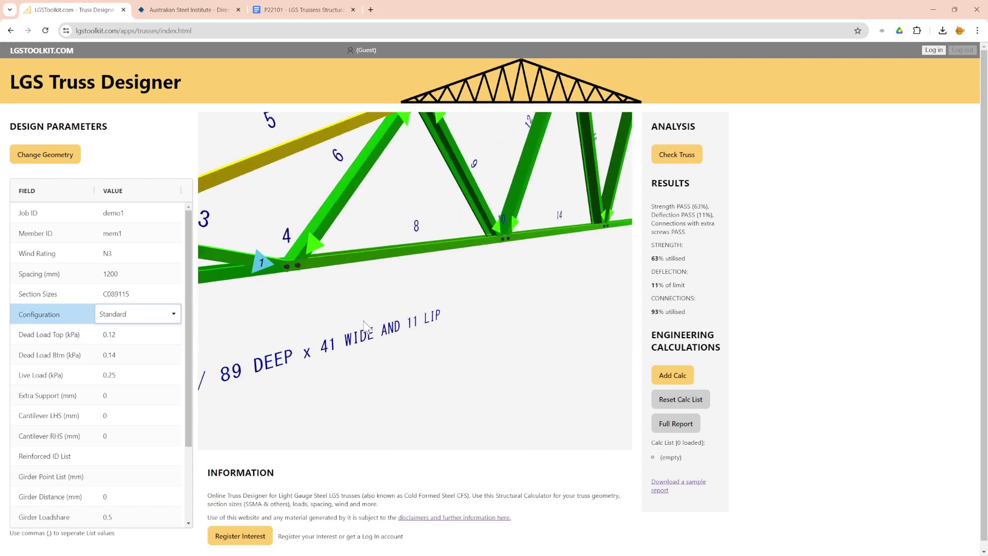
scroll(396, 332, up, 5)
scroll(396, 332, down, 6)
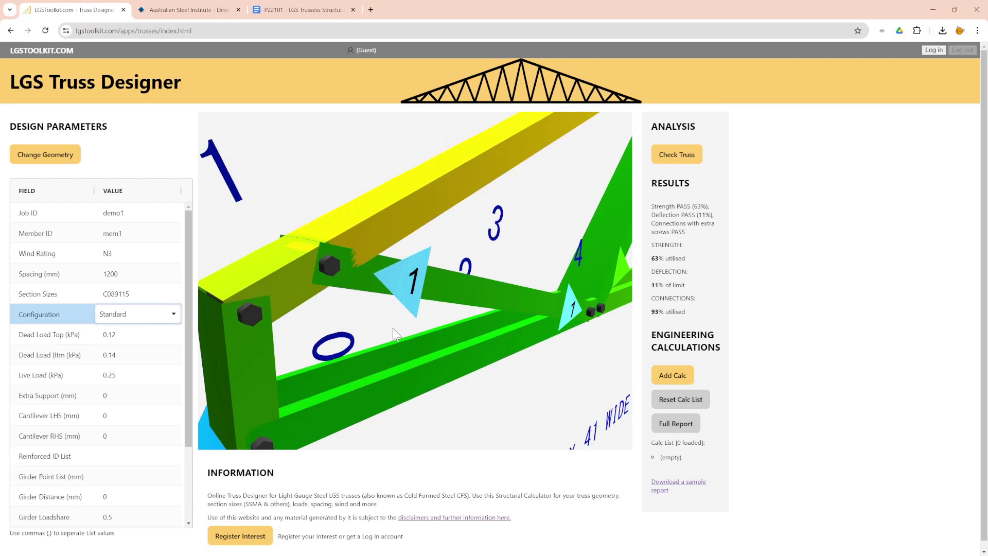
drag(366, 332, 336, 325)
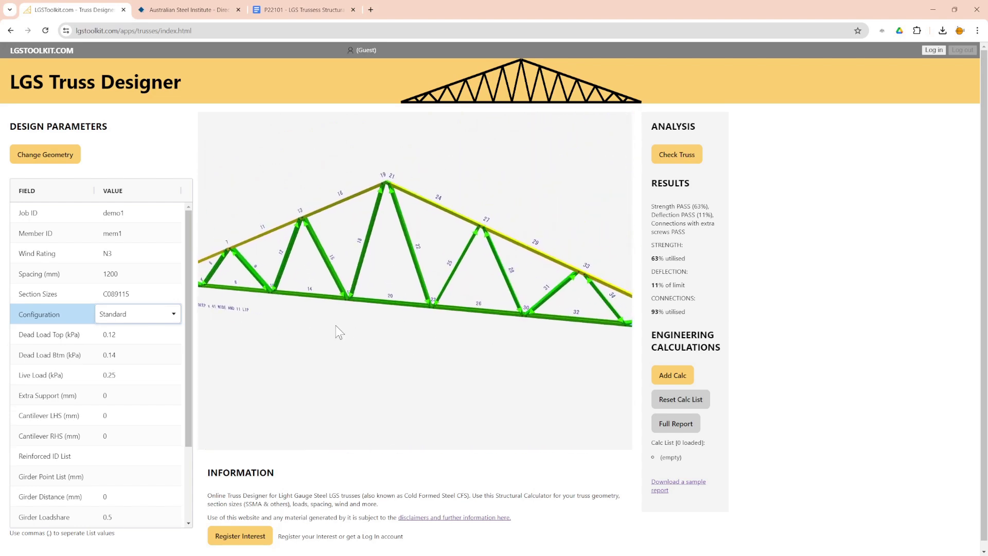
Step: Pan and zoom the checked truss to the right support and members 28–31
mouse_move(395, 332)
mouse_down()
mouse_move(452, 359)
mouse_move(538, 377)
mouse_move(330, 330)
mouse_move(432, 330)
mouse_move(397, 341)
mouse_move(412, 334)
mouse_up()
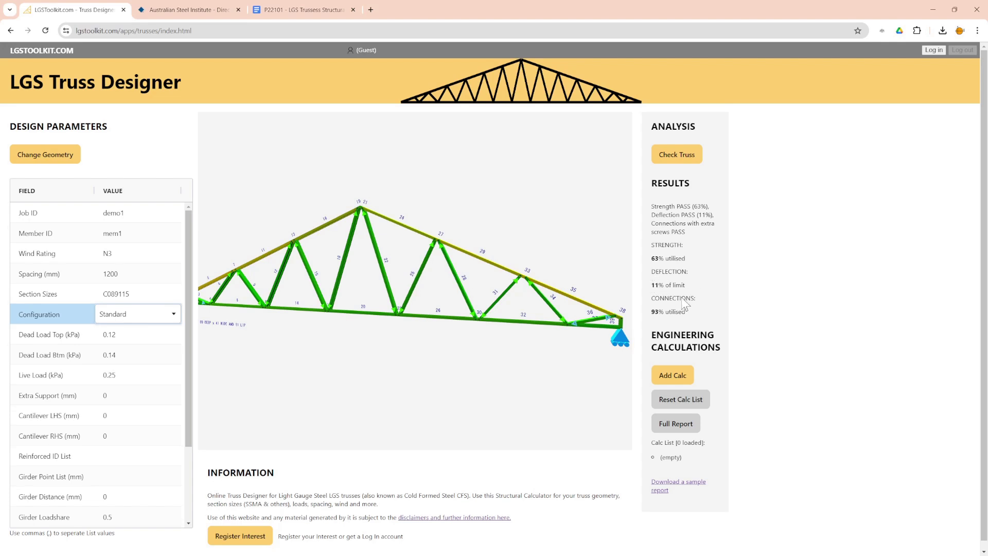
drag(510, 282, 450, 271)
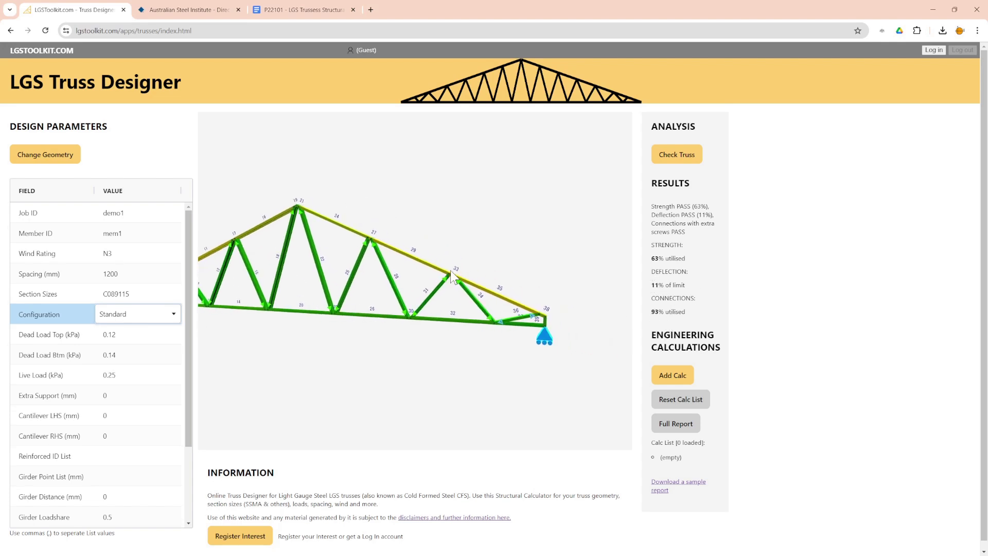
scroll(556, 320, up, 5)
drag(591, 338, 484, 337)
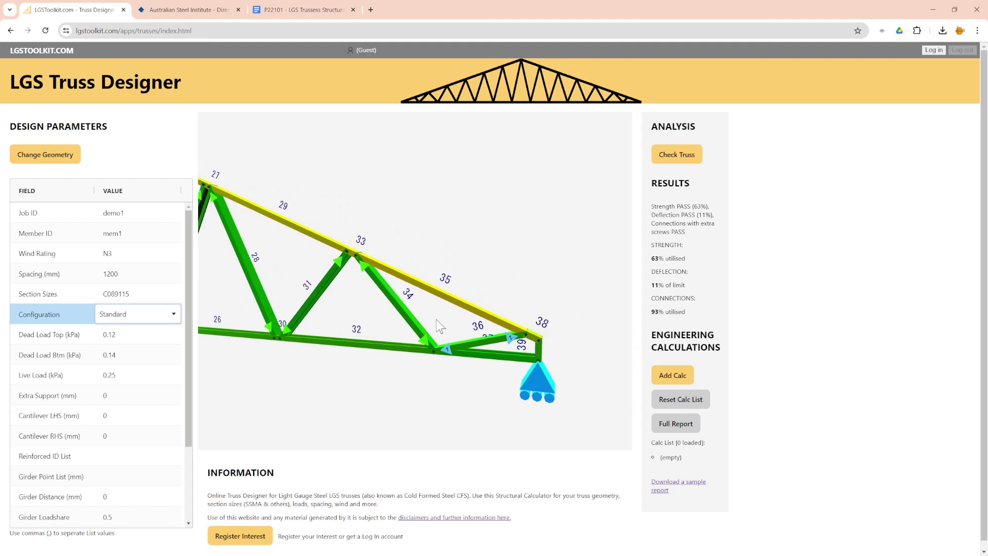
scroll(484, 337, up, 4)
drag(461, 383, 454, 340)
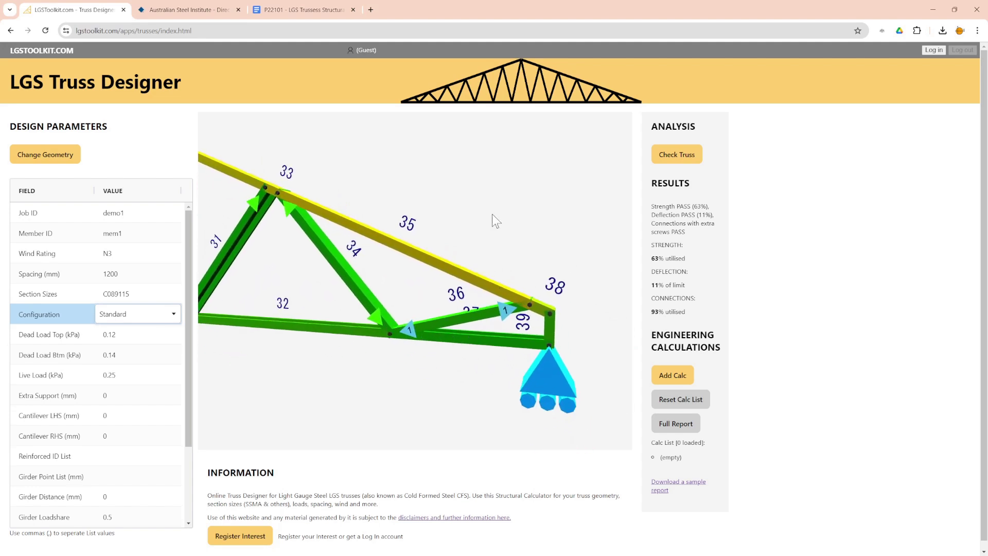
drag(246, 245, 342, 304)
scroll(394, 271, up, 5)
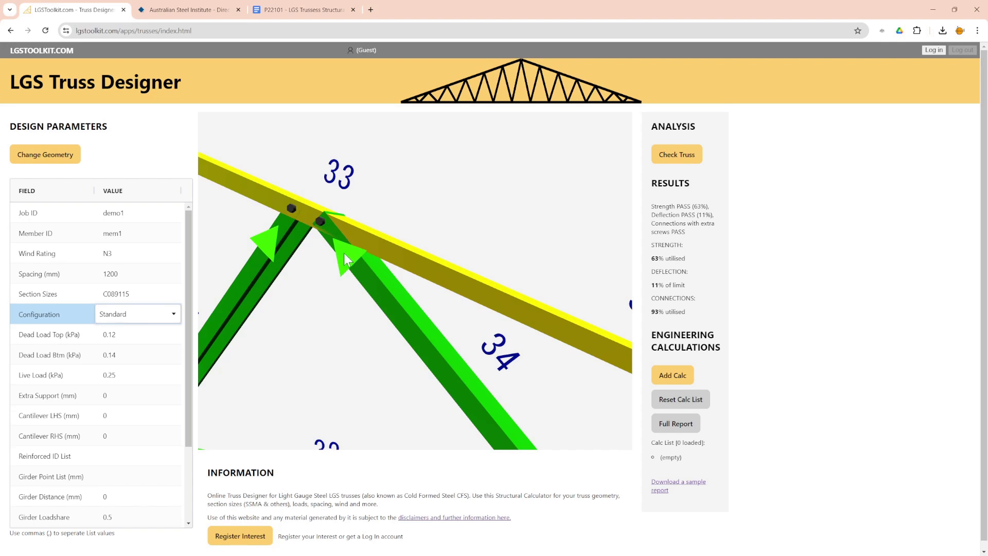
Step: Inspect the right-end joints from below and review Pin-Roller fixity, metric units and 14g screws
scroll(353, 262, down, 5)
scroll(433, 347, up, 3)
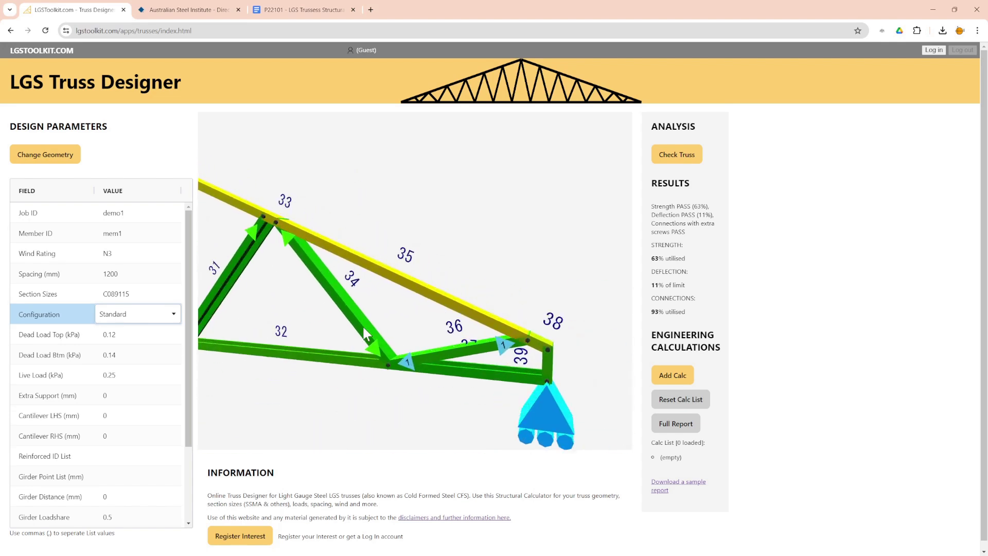
scroll(451, 334, up, 2)
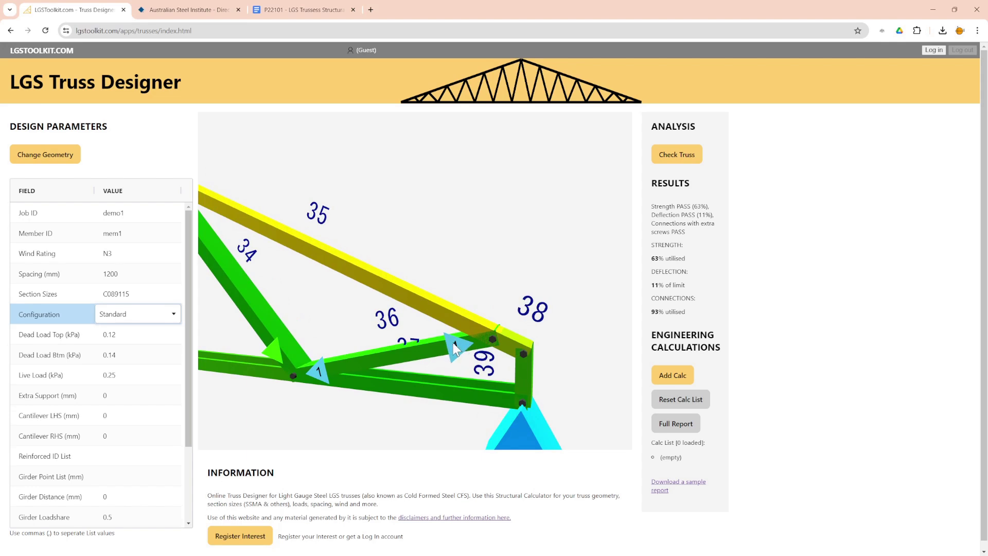
drag(315, 387, 363, 386)
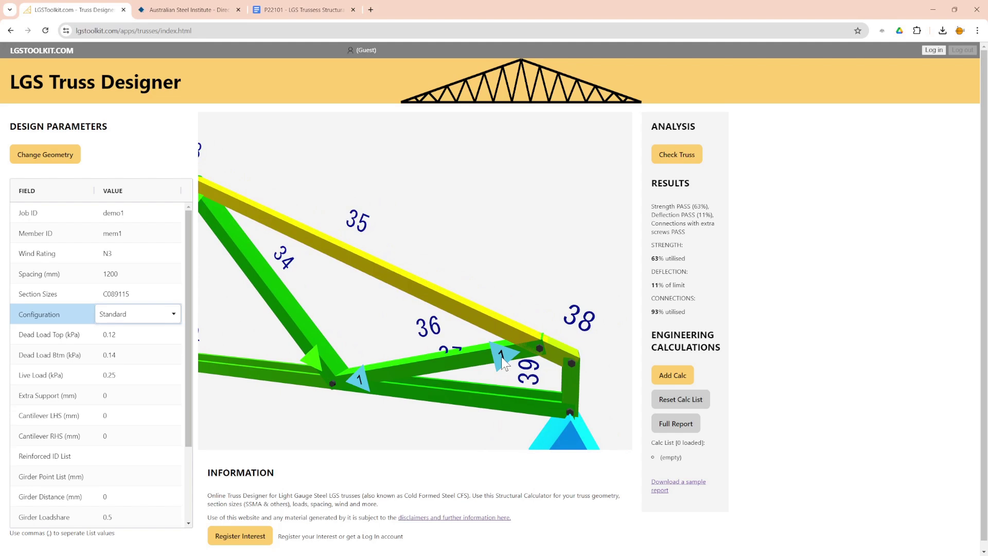
drag(483, 282, 490, 268)
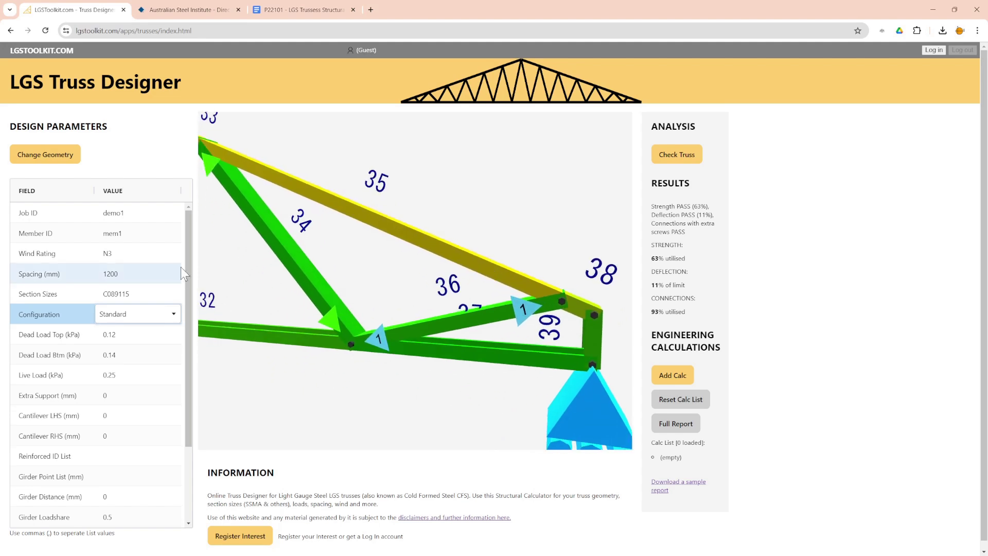
drag(188, 291, 187, 366)
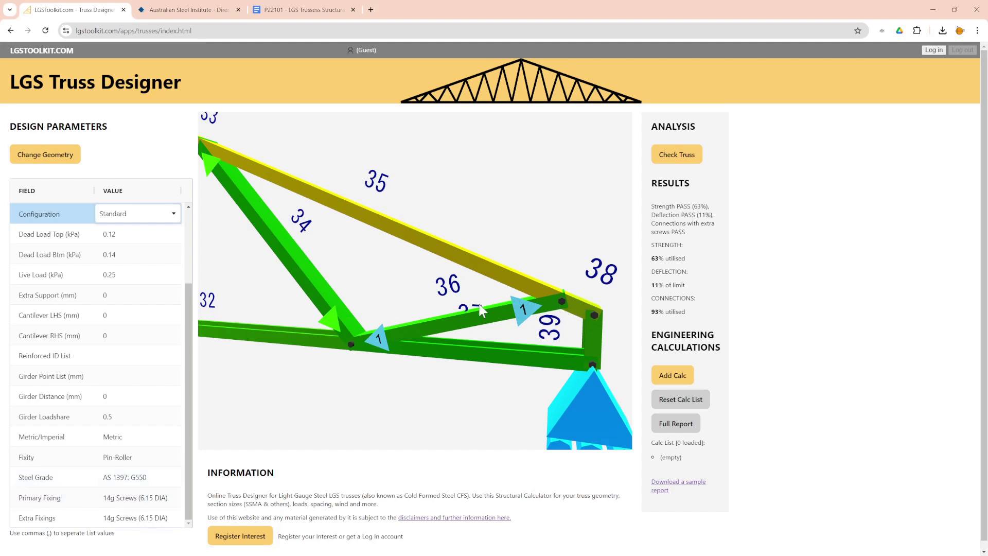
scroll(515, 299, down, 5)
scroll(394, 308, down, 5)
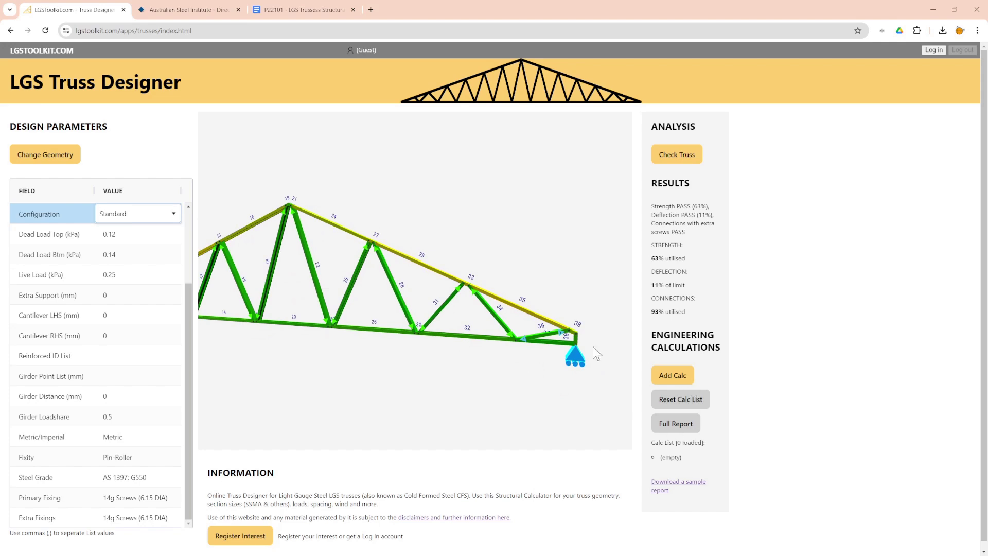
Step: Add the passing truss as mem1 to the Calc List and download its Full Report PDF
right_drag(593, 347, 639, 356)
click(674, 377)
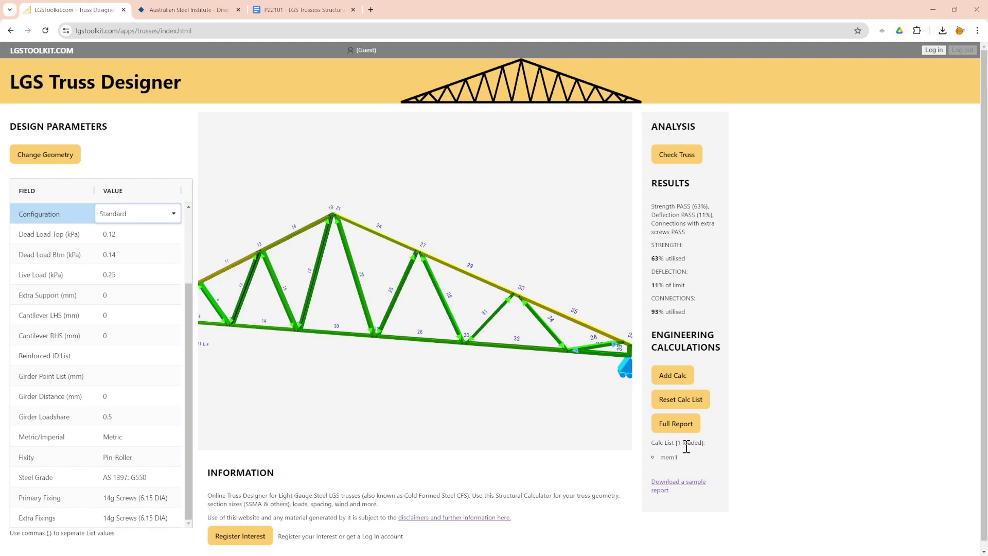
drag(694, 444, 678, 444)
double_click(674, 457)
drag(191, 313, 183, 216)
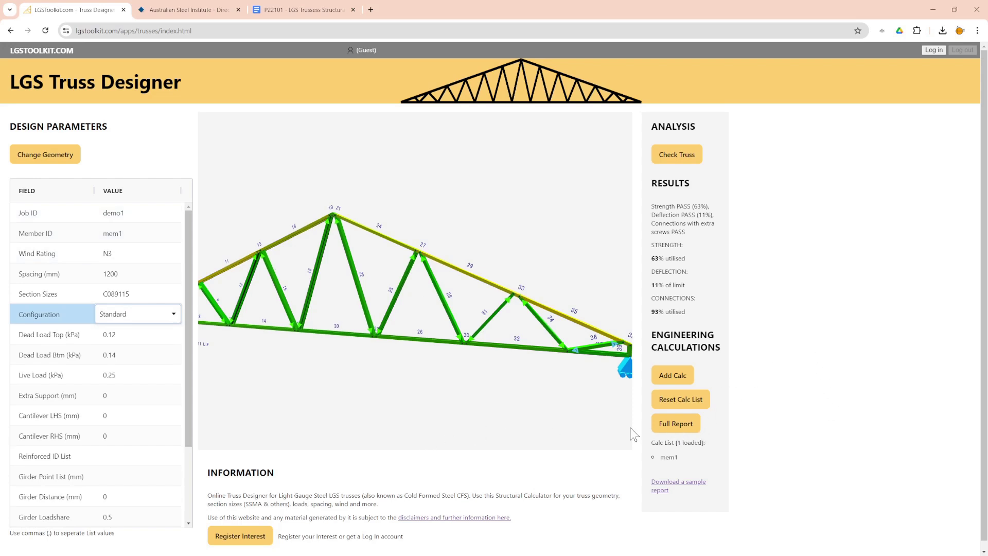
click(676, 429)
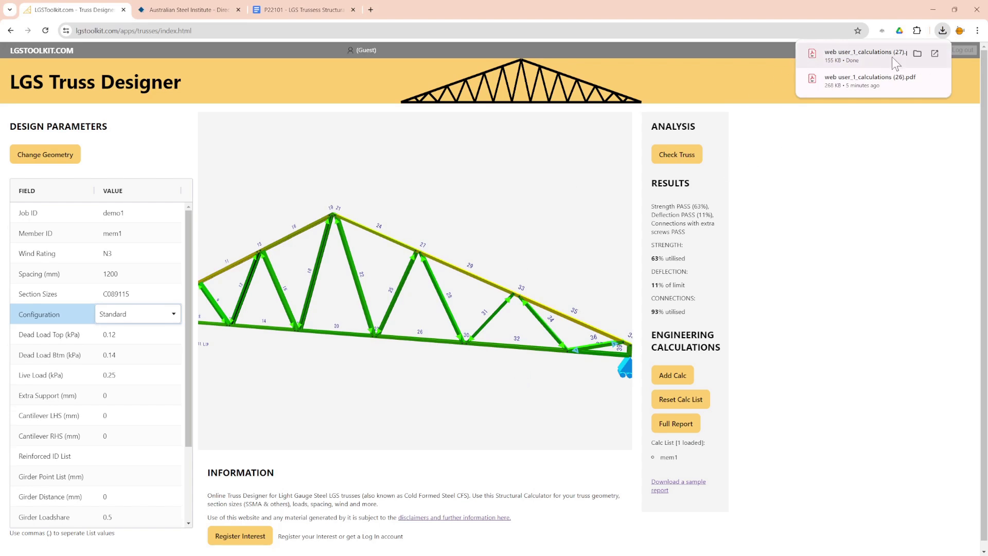
Step: Bring up Chrome's Downloads list to reach web user_1_calculations (27).pdf
mouse_move(904, 58)
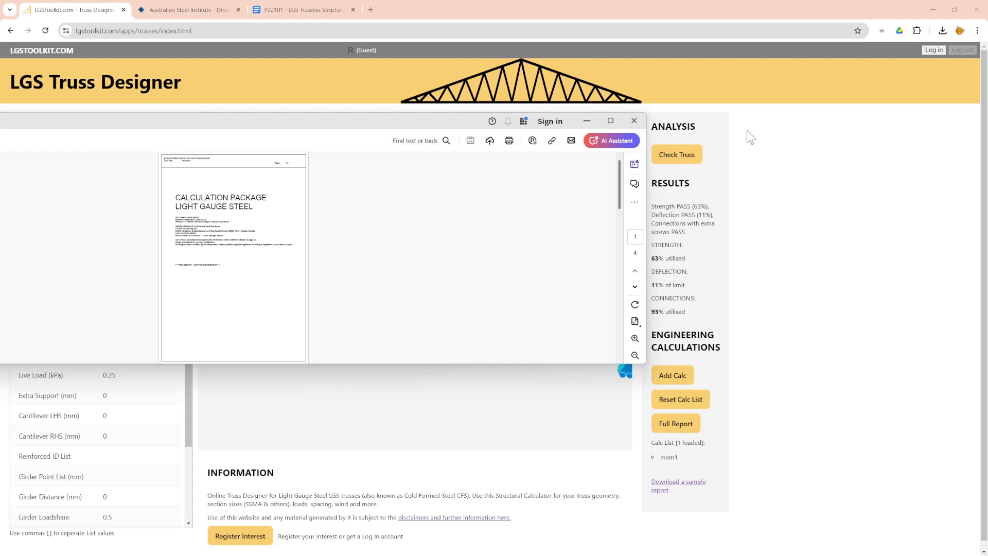
Step: Maximise the report and scroll down to page 1/2 with the member geometry
key(super+Up)
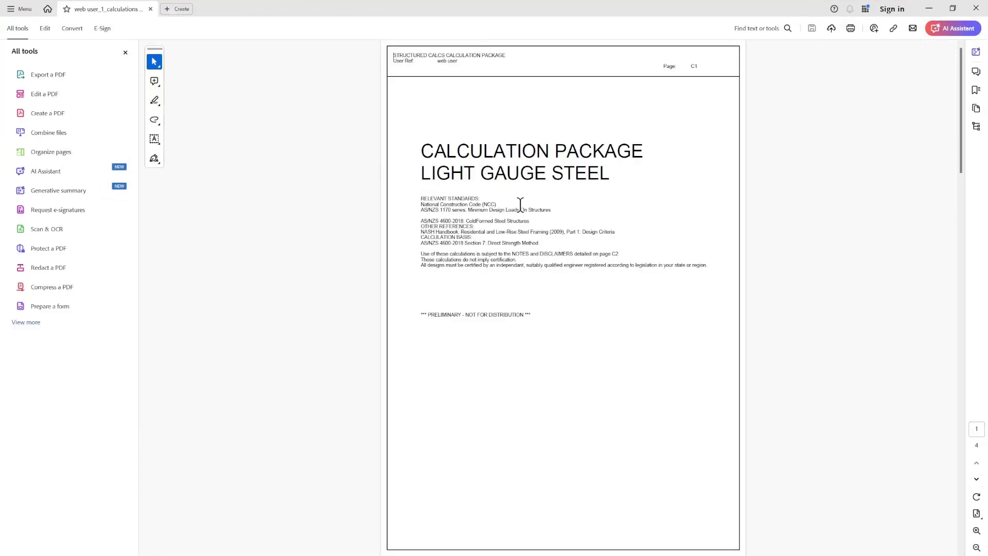
mouse_move(963, 97)
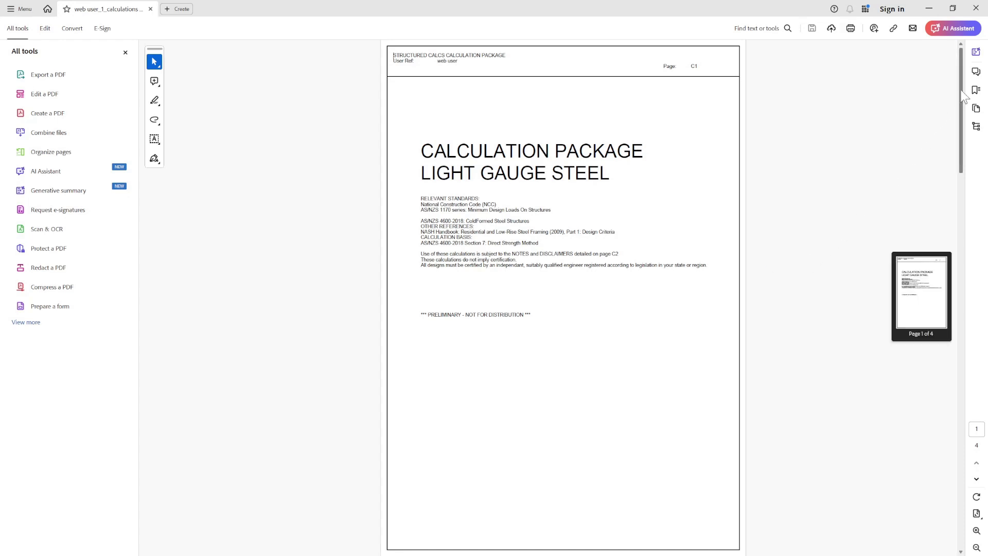
drag(964, 97, 977, 321)
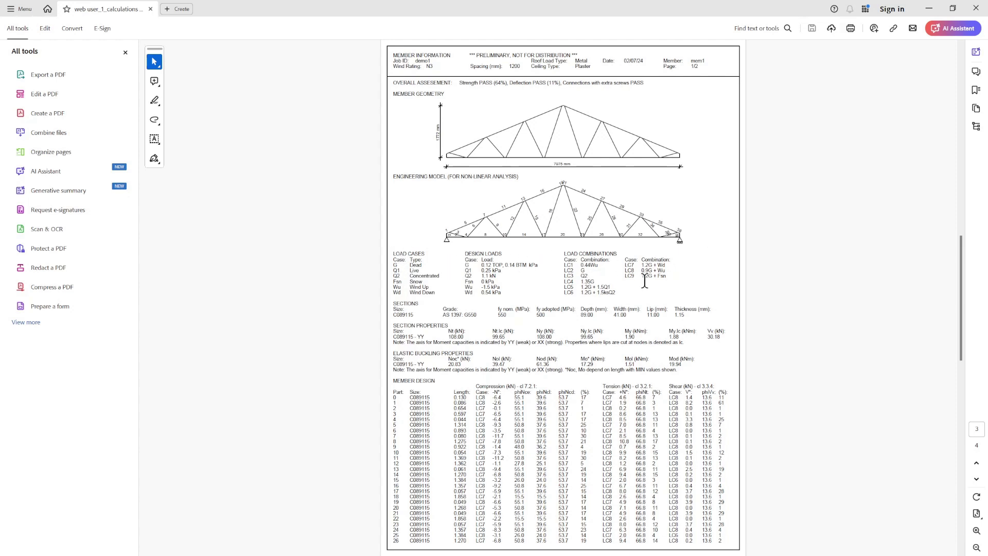
Step: Highlight the load combinations table and the sections and section properties rows
drag(565, 259, 629, 273)
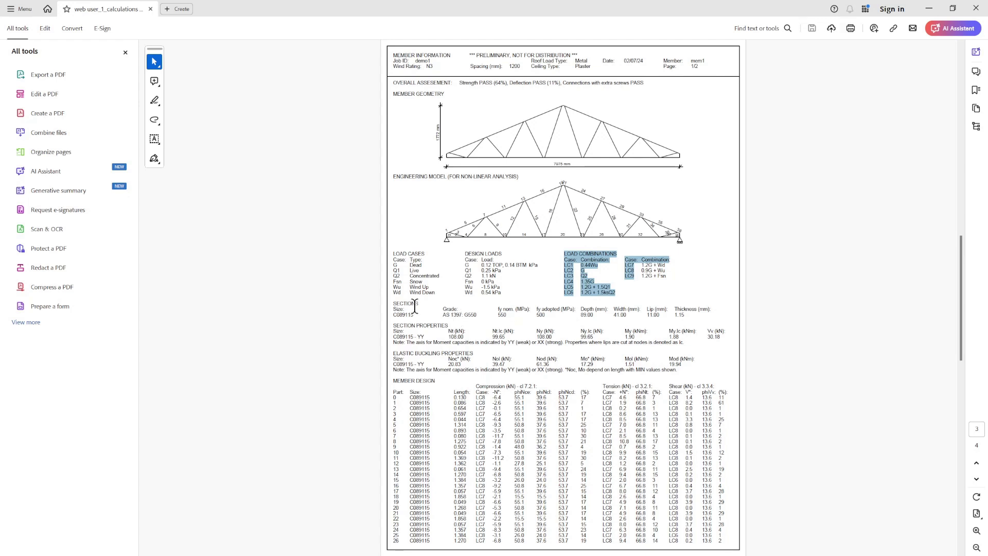
click(398, 305)
drag(398, 305, 679, 323)
click(490, 316)
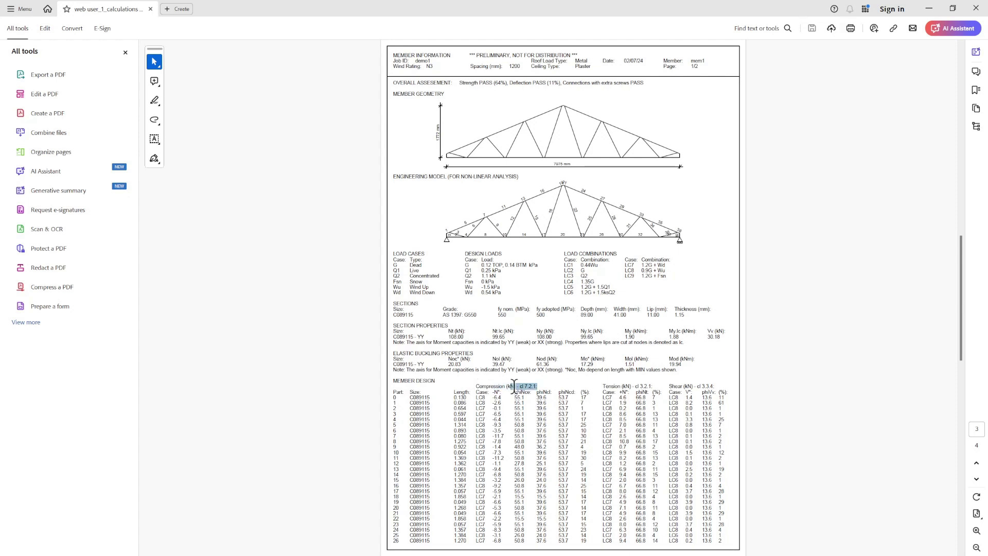
Step: Inspect the tension capacity, bending moment M* and Combined +N columns of the member design tables
drag(603, 387, 664, 387)
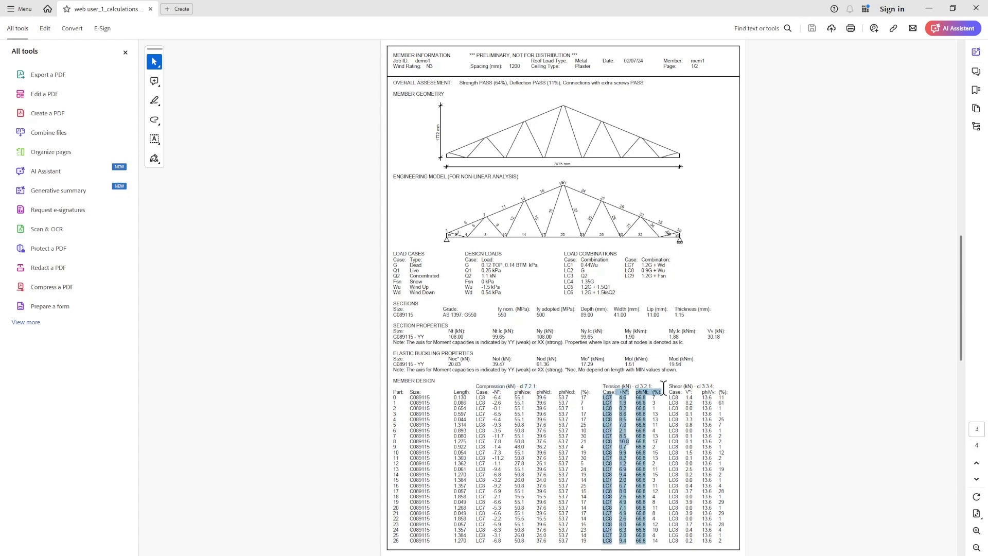
click(596, 371)
scroll(619, 300, down, 3)
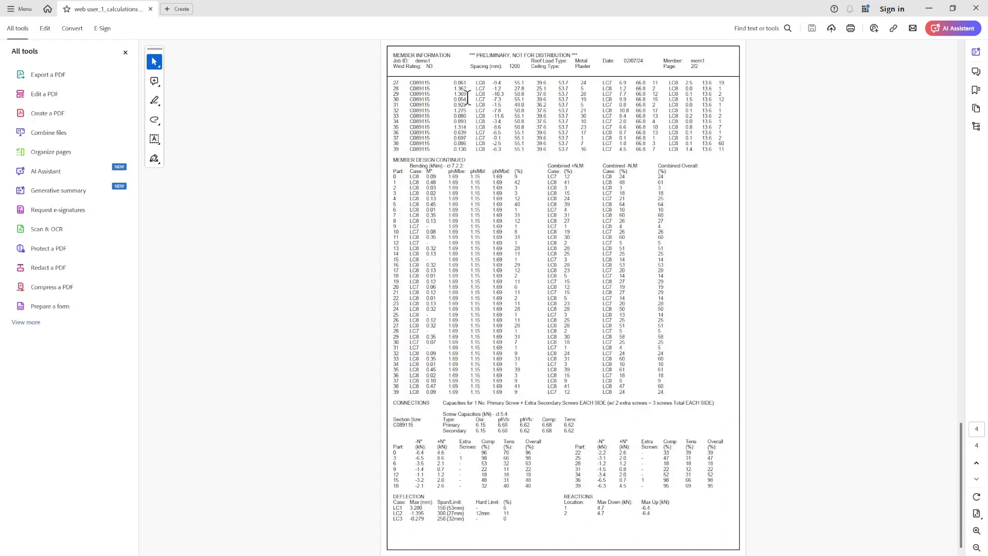
scroll(504, 198, up, 3)
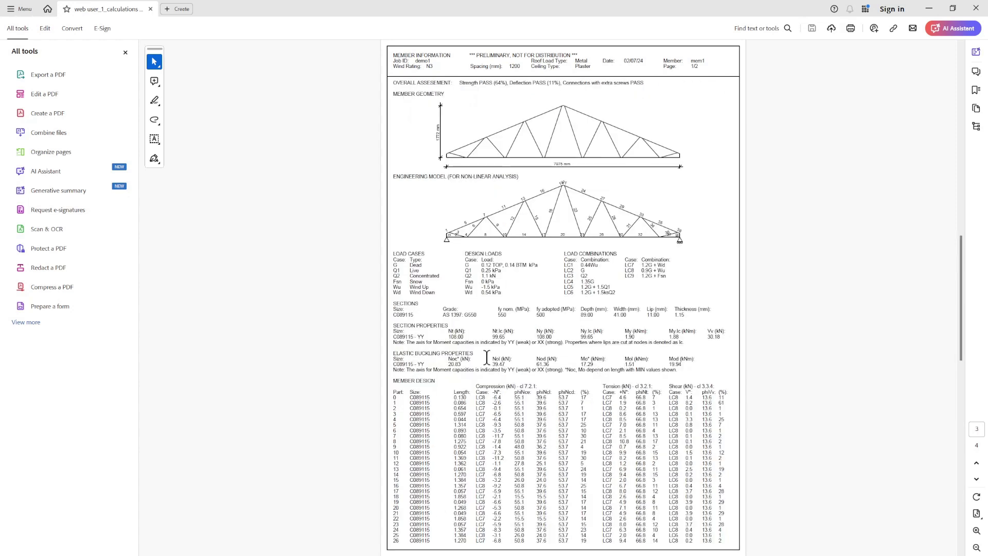
scroll(443, 391, down, 3)
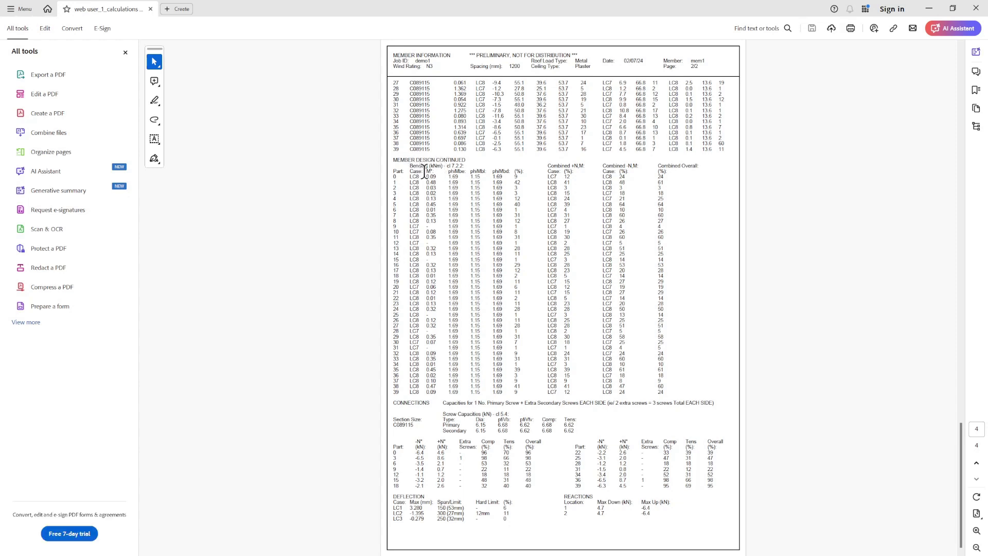
drag(424, 170, 437, 172)
click(502, 150)
drag(548, 166, 576, 167)
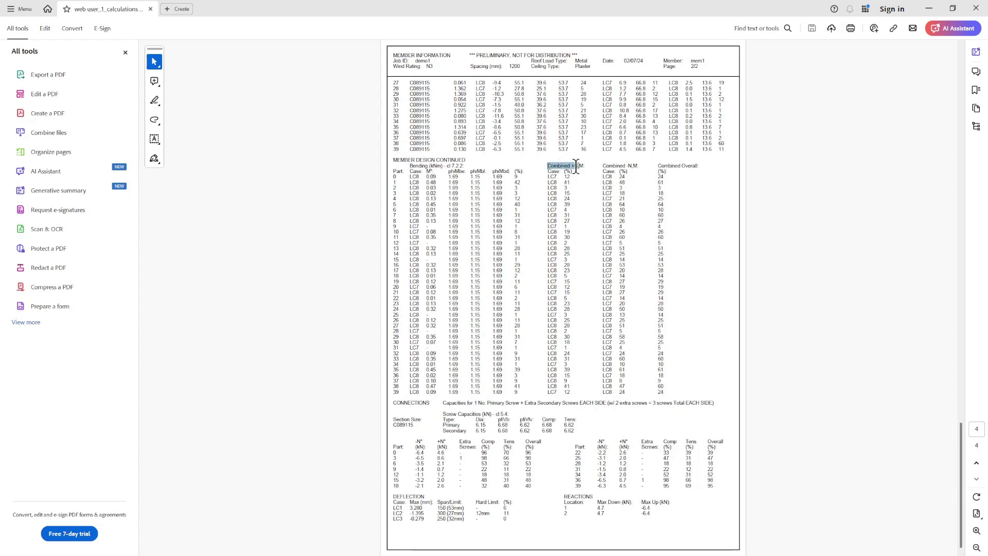
click(590, 158)
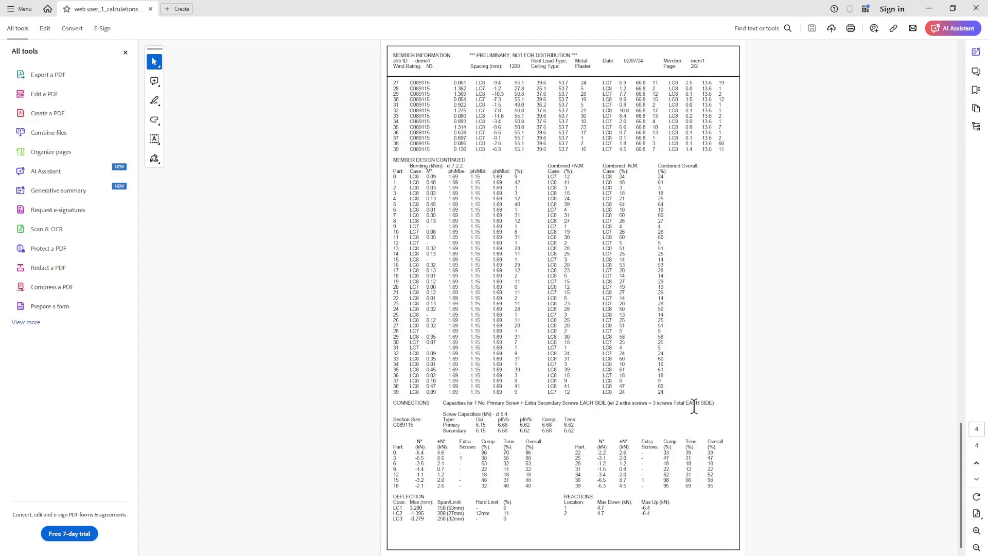
Step: Highlight the connections capacity note and the deflection results on page 2/2
drag(732, 410, 444, 403)
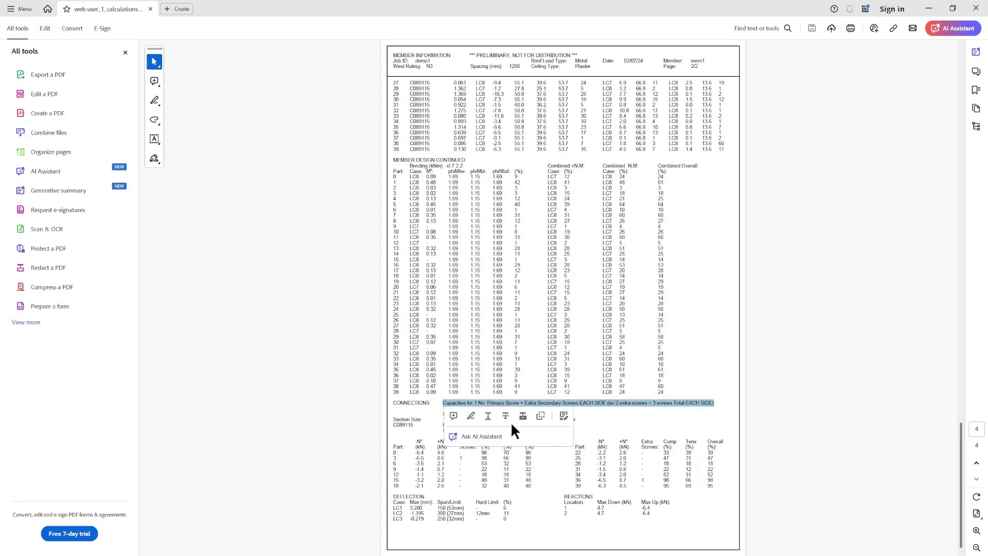
double_click(475, 363)
click(675, 407)
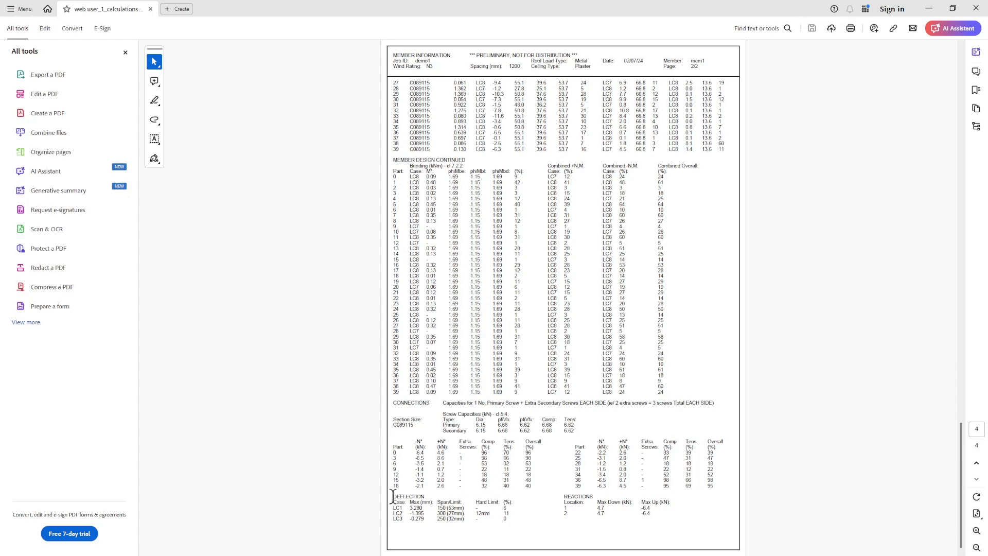
drag(392, 496, 518, 509)
click(578, 495)
Step: Scroll back over both report pages, then minimise Acrobat to return to the truss designer
scroll(483, 480, up, 2)
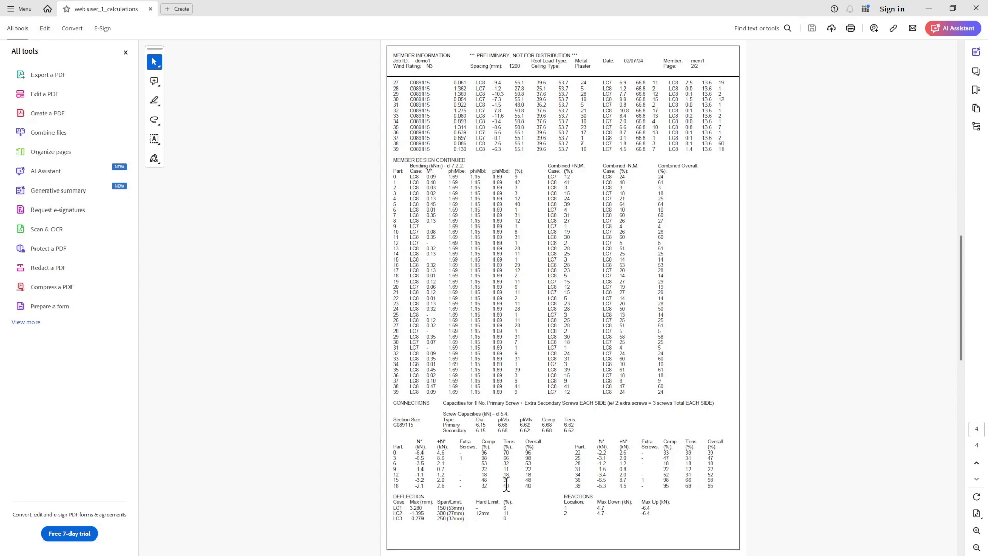
scroll(546, 355, down, 2)
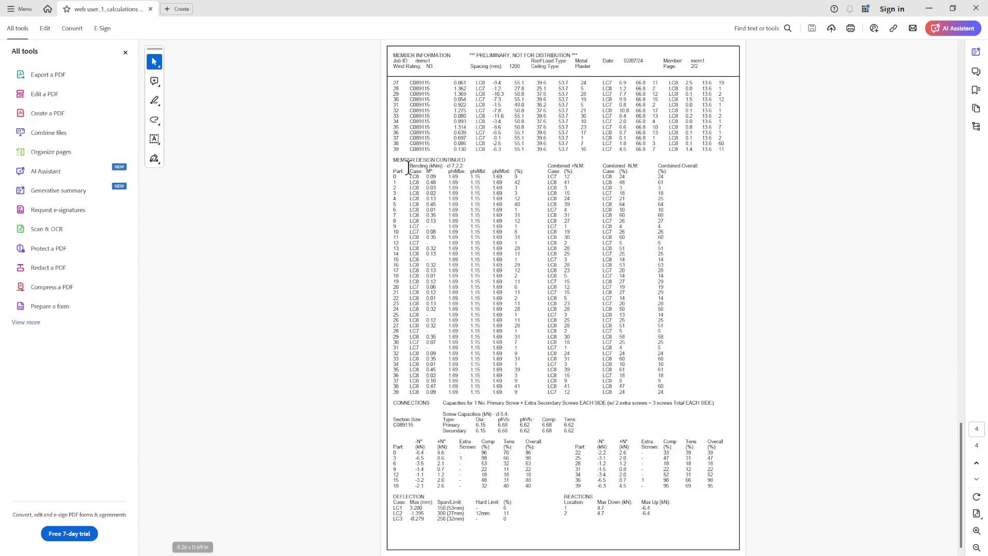
scroll(618, 264, up, 2)
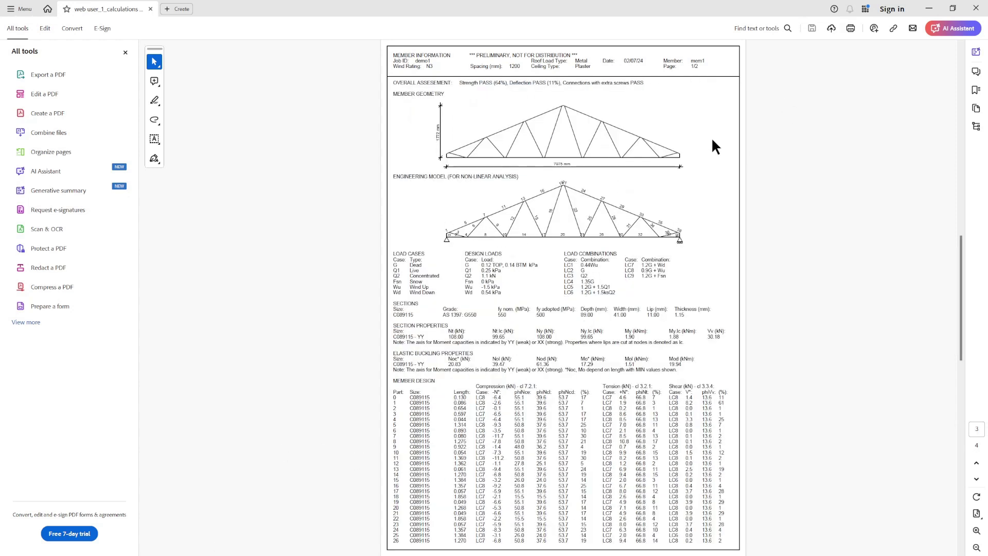
click(929, 8)
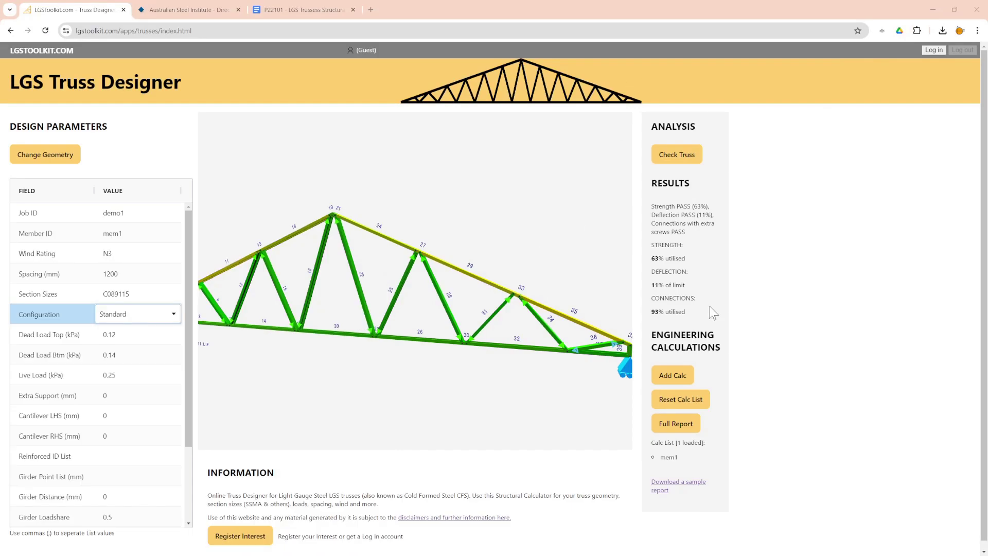
Step: Zoom out the truss view and show the Change Geometry page with Upload CAD file and Specify Geometry
scroll(484, 252, down, 5)
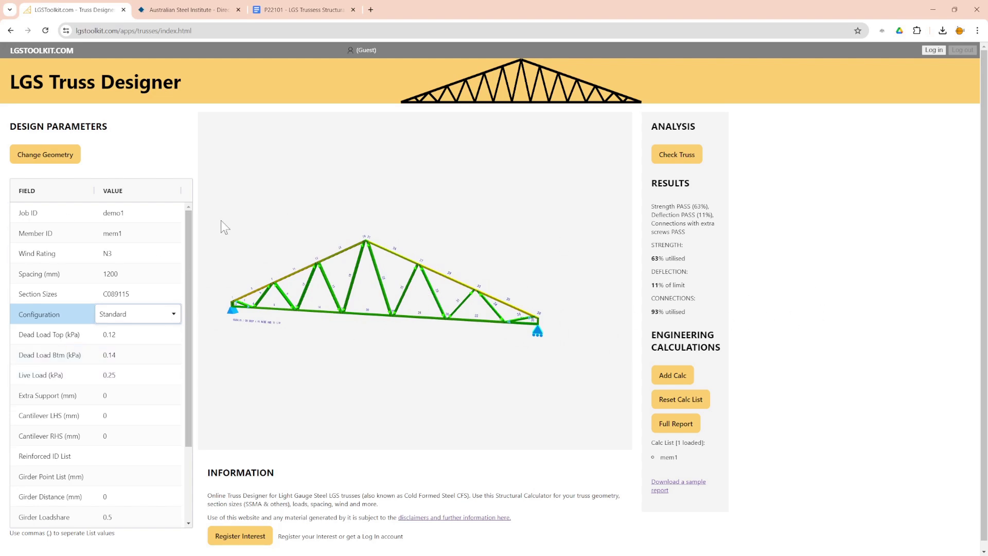
click(60, 156)
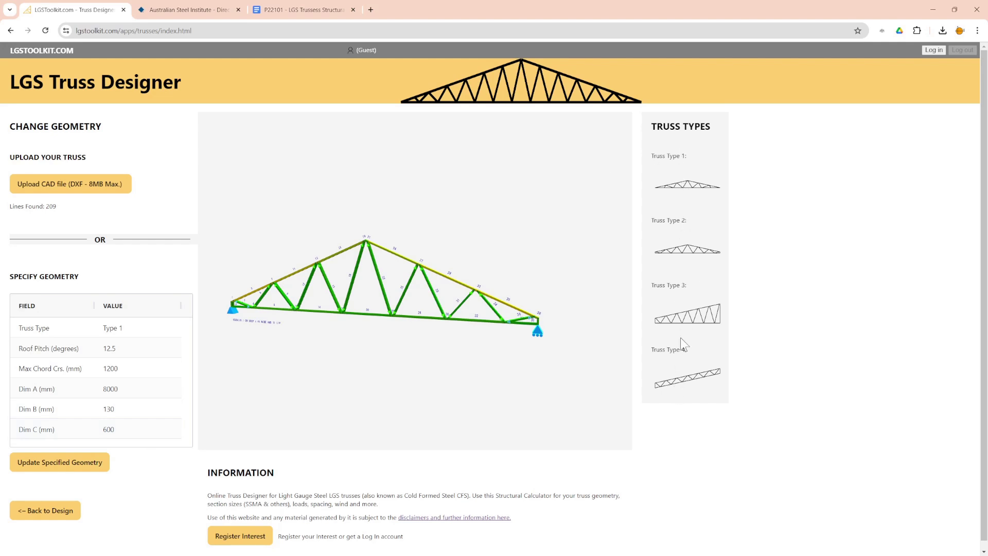
Step: Switch the specified truss type to Type 3 and apply it, giving 24 lines
double_click(122, 329)
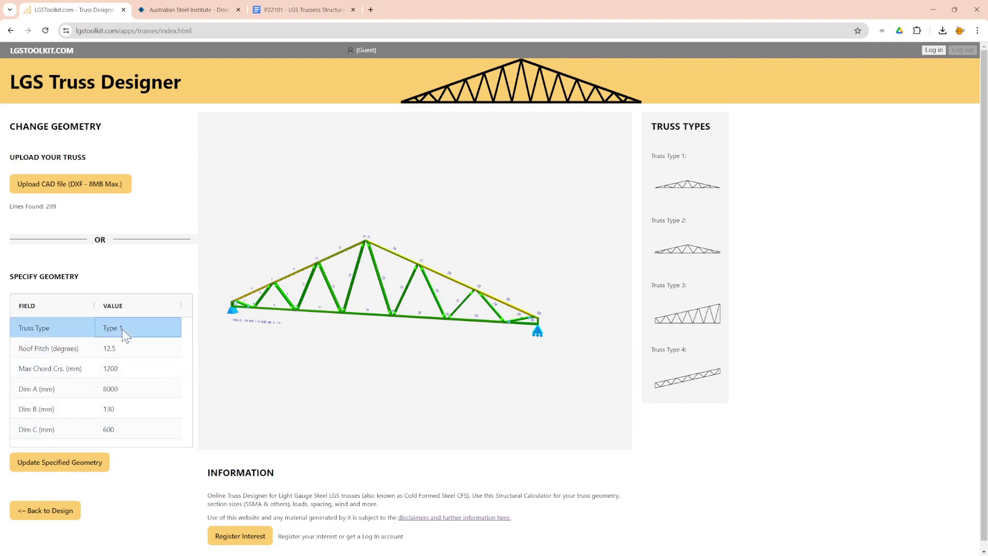
click(172, 328)
click(116, 368)
click(88, 469)
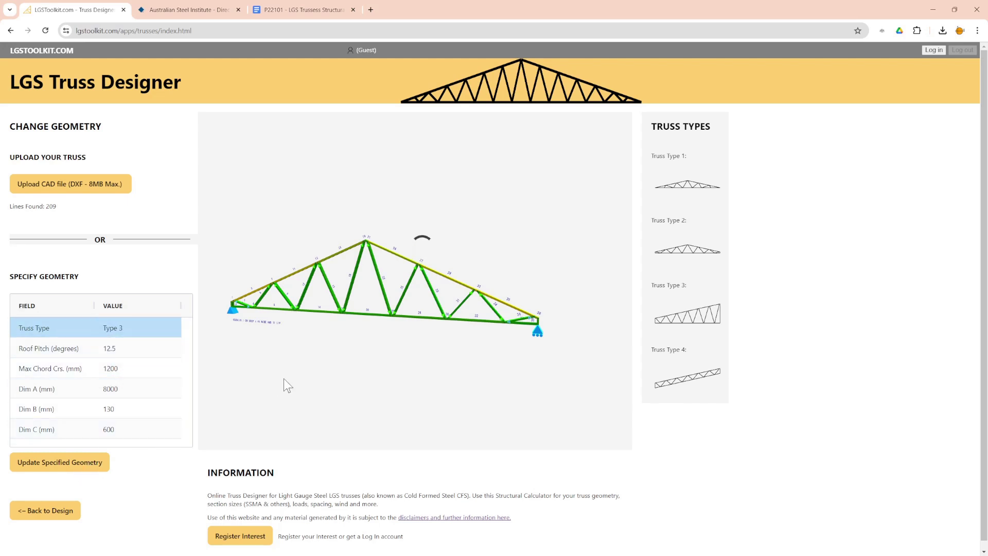
Step: Check the Roof Pitch, Dim A and Max Chord Crs. values, leaving them unchanged
scroll(416, 346, up, 3)
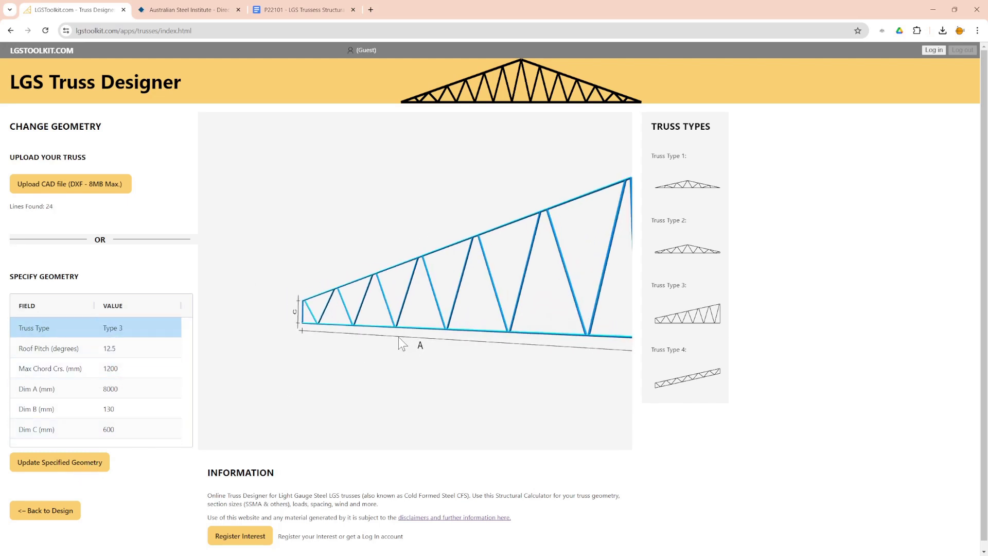
scroll(412, 337, down, 4)
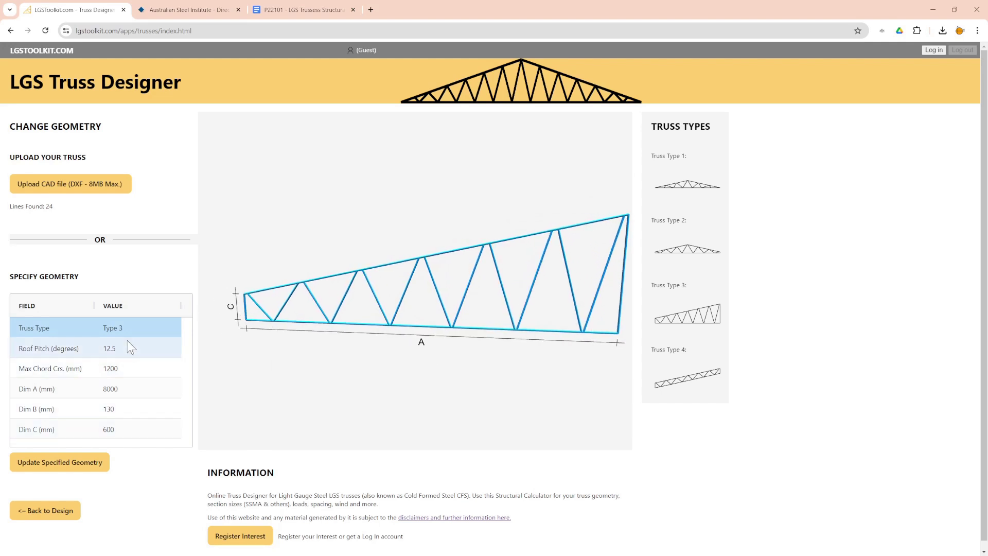
double_click(105, 349)
click(146, 381)
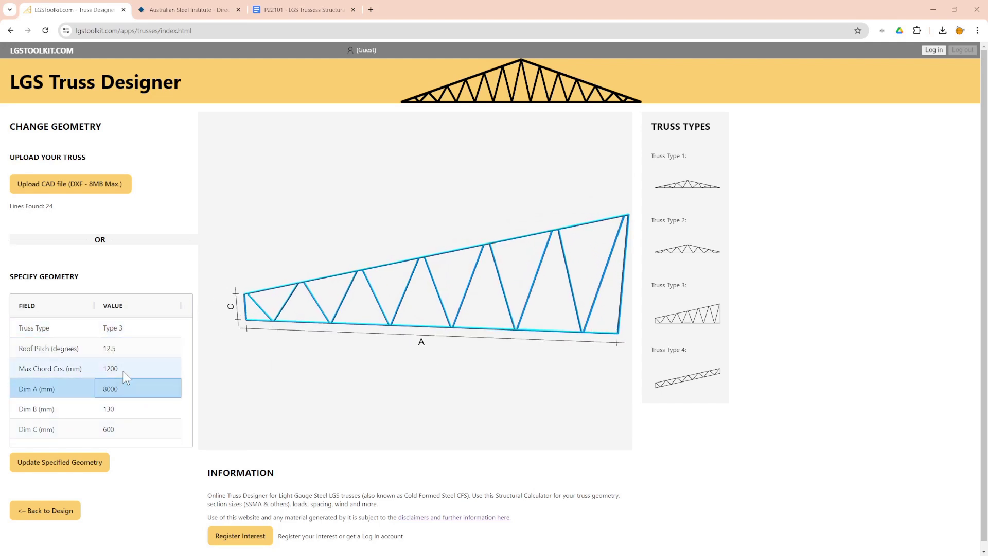
click(127, 368)
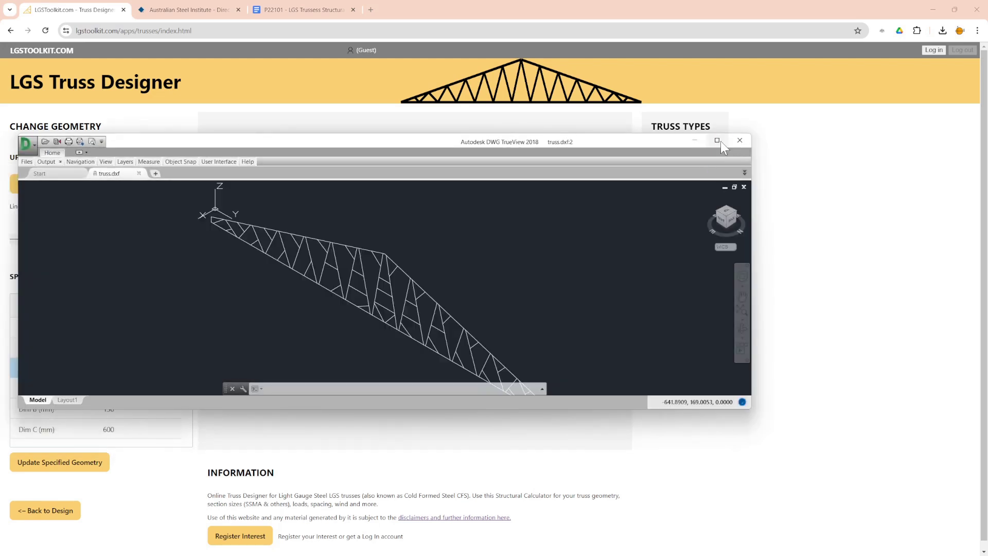
Step: View truss.dxf maximised in right elevation and isometric 3-D, then minimise TrueView
click(720, 141)
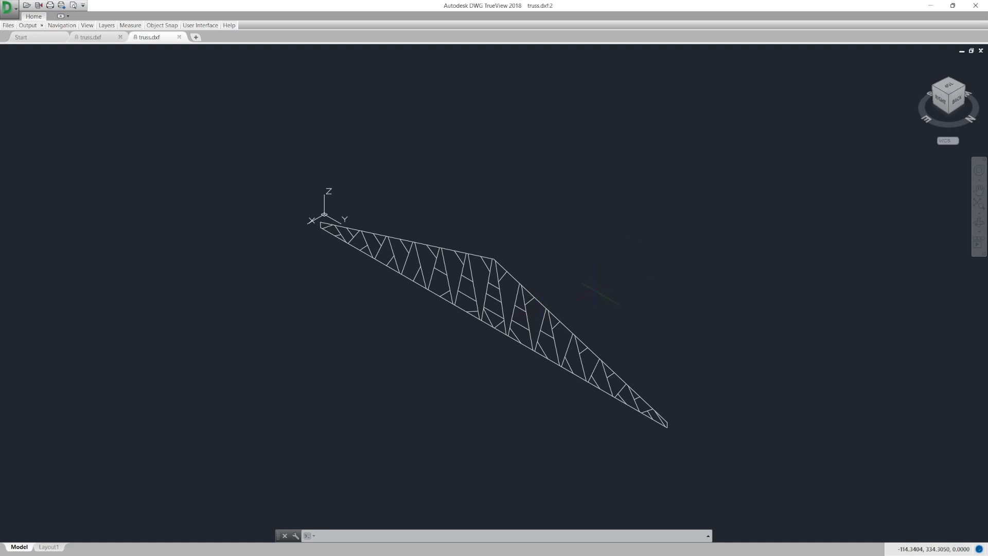
click(940, 99)
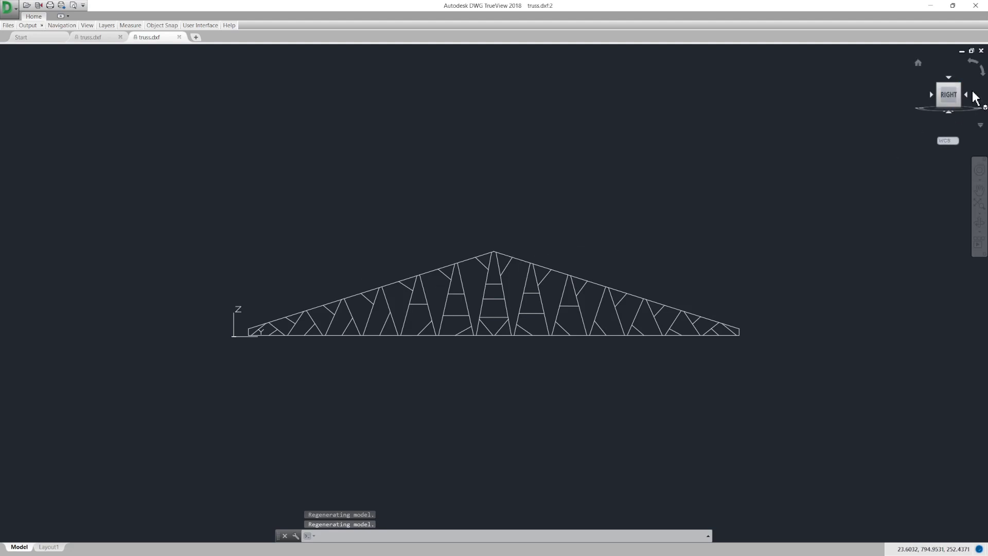
drag(941, 100, 564, 295)
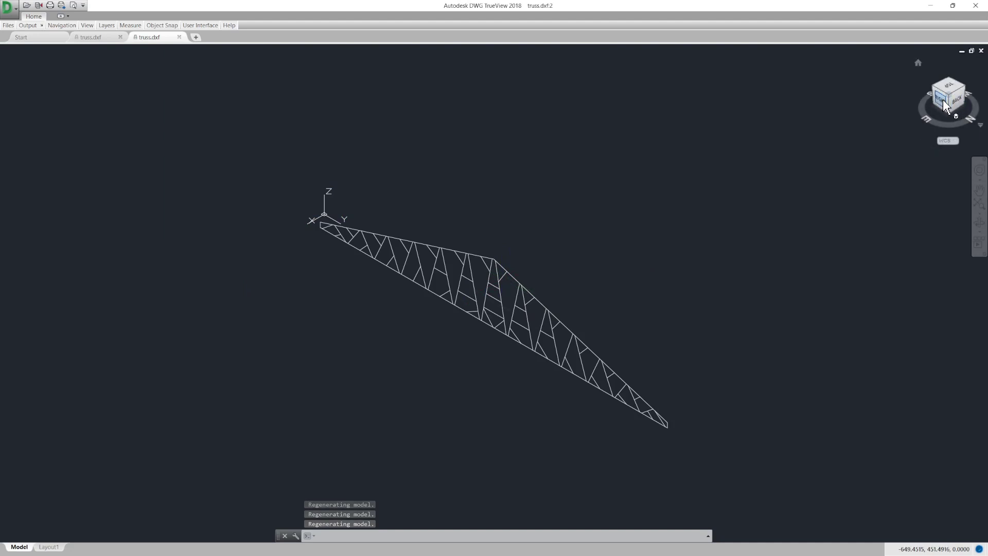
click(960, 103)
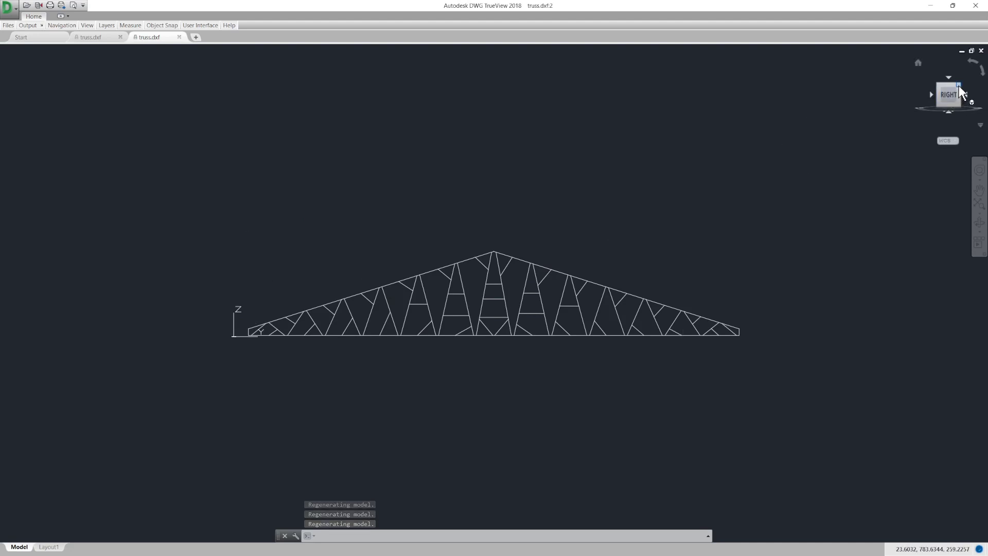
click(955, 101)
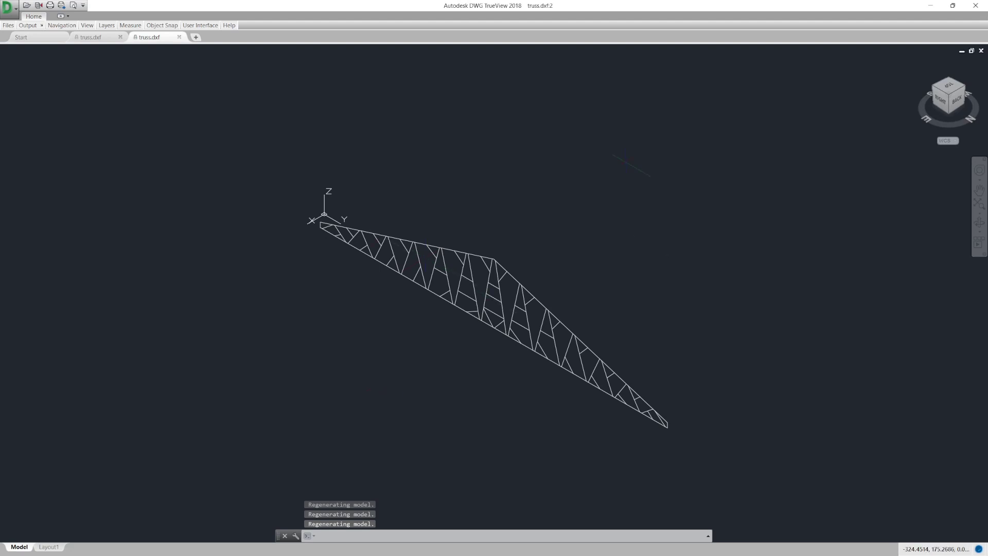
click(932, 6)
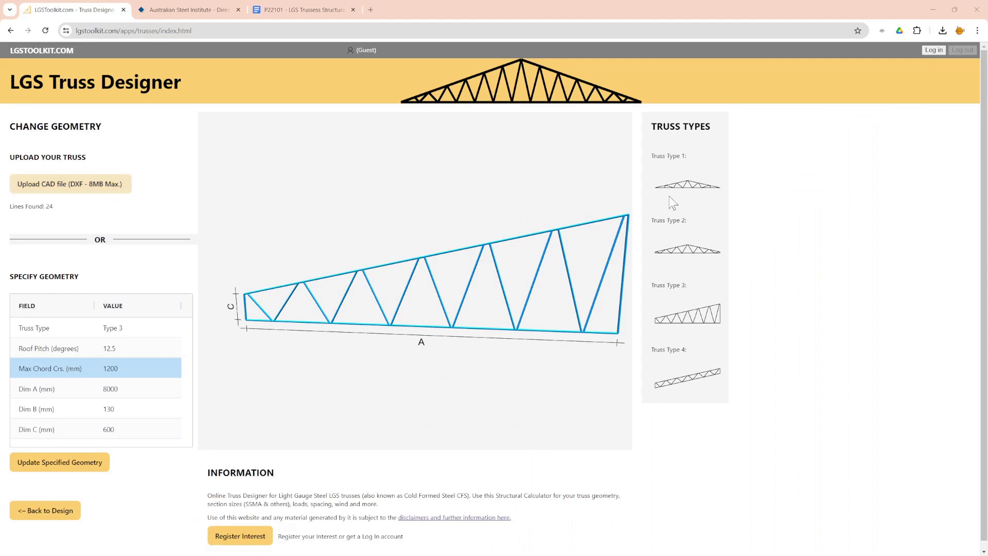
Step: Upload truss.dxf as the truss geometry and rotate the imported model to inspect it
click(686, 221)
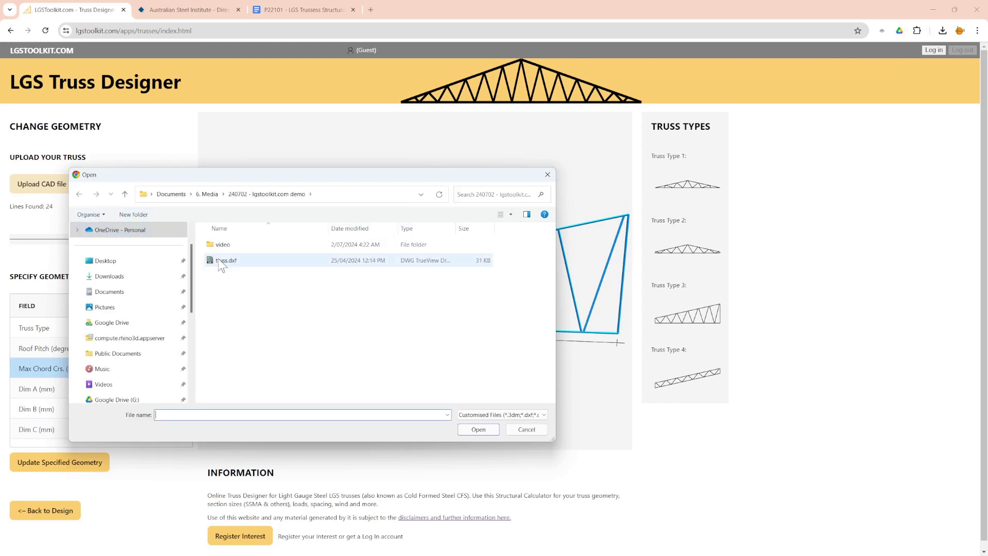
click(309, 260)
click(478, 429)
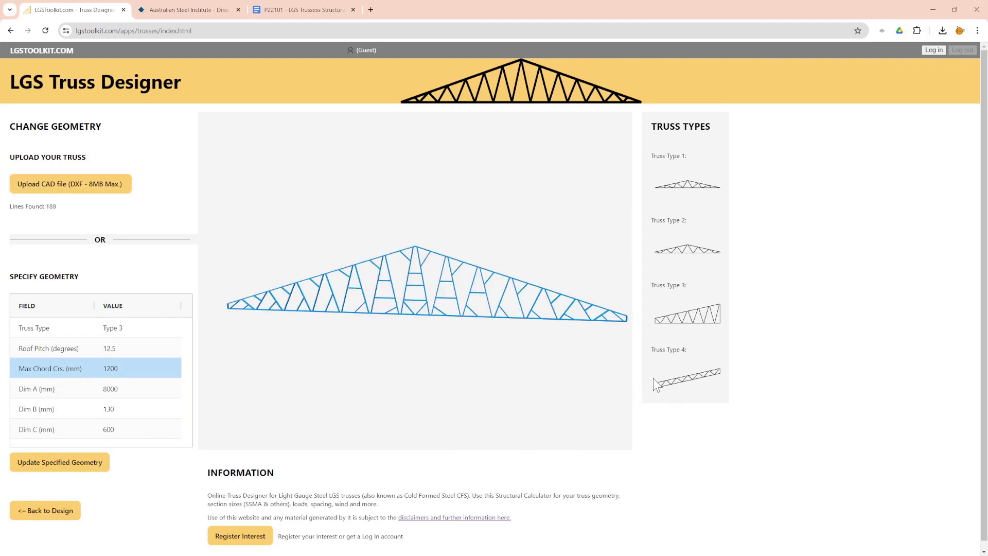
mouse_move(653, 378)
mouse_down()
mouse_move(517, 358)
mouse_move(510, 338)
mouse_move(524, 357)
mouse_move(562, 360)
mouse_up()
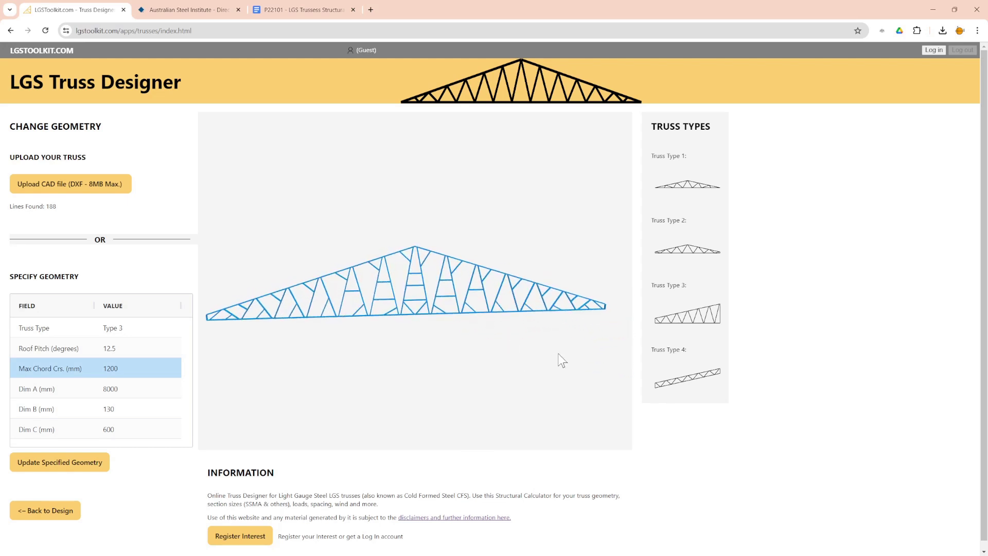
Step: Return to the design, check the truss and rename its Member ID from mem1 to mem2
click(45, 512)
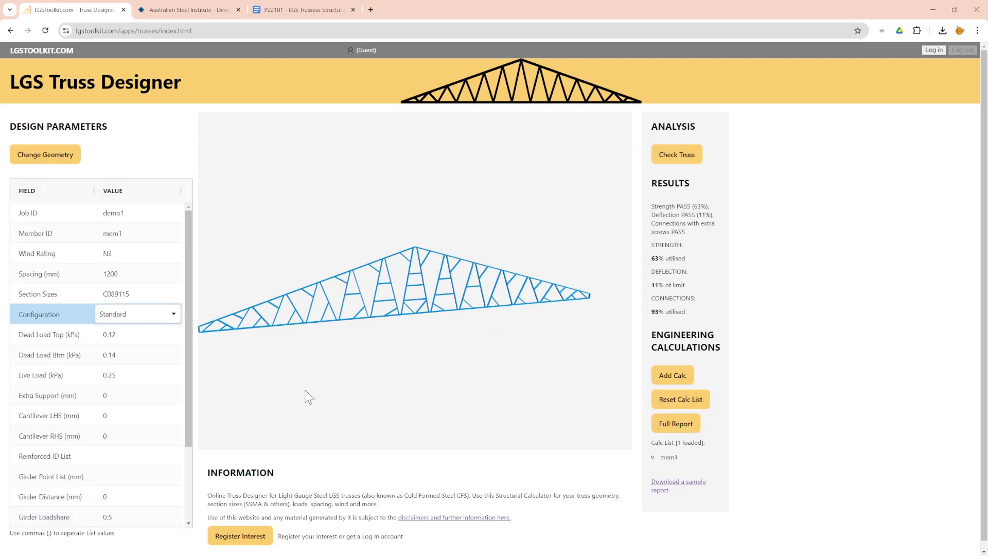
click(677, 155)
click(140, 235)
text(mem2)
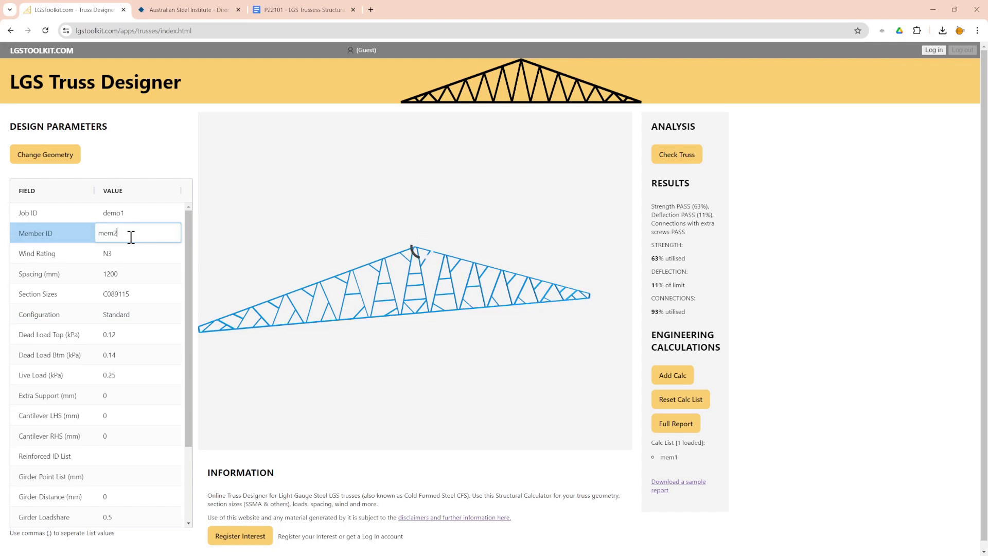
key(Return)
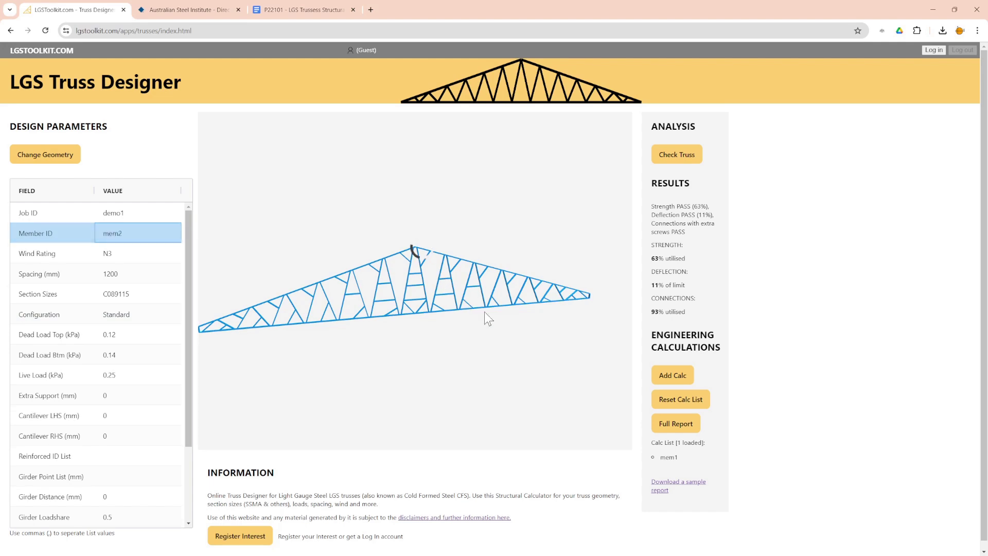
click(141, 256)
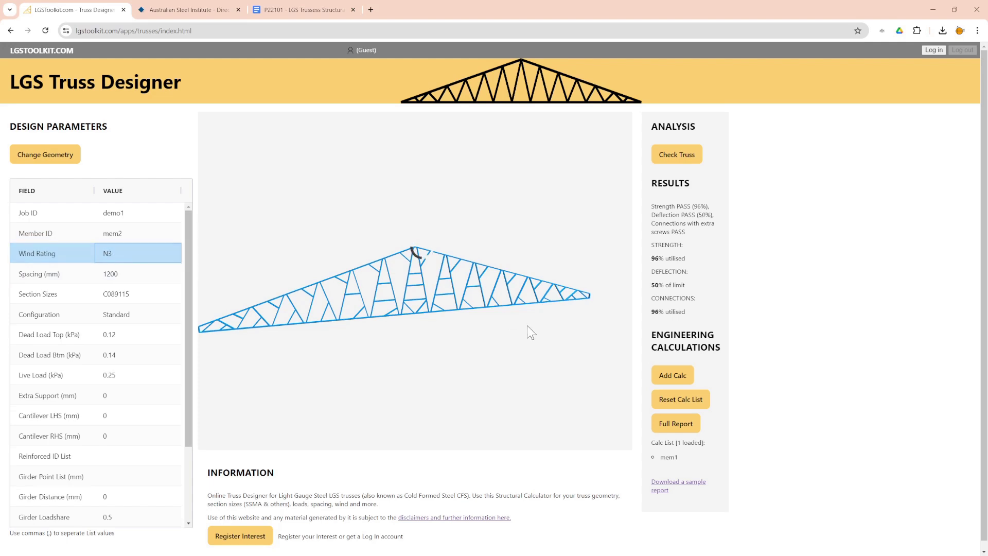
Step: Review the 96% strength pass and add mem2 to the calc list beside mem1
drag(522, 331, 513, 304)
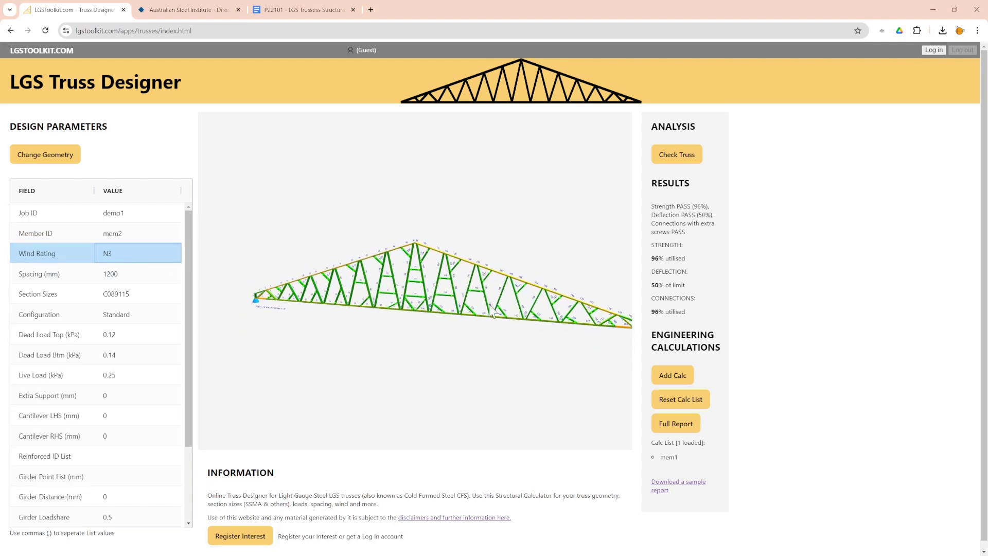
scroll(251, 305, up, 3)
scroll(304, 312, down, 1)
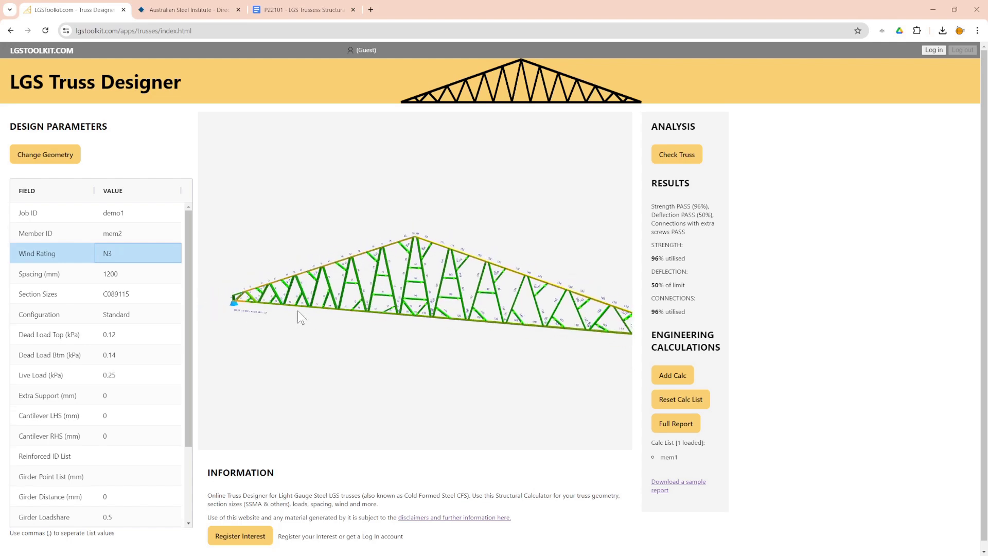
double_click(697, 206)
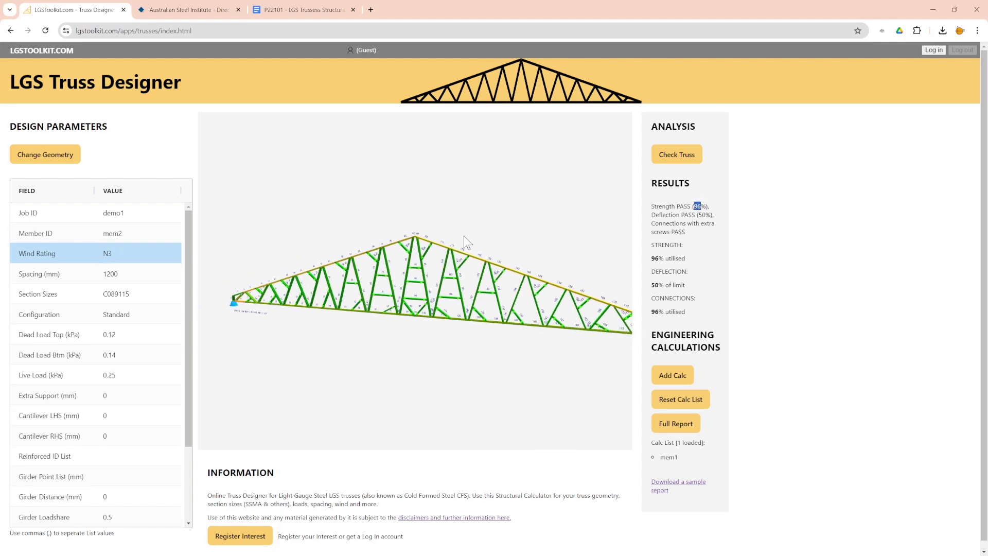
click(683, 227)
drag(458, 349, 441, 335)
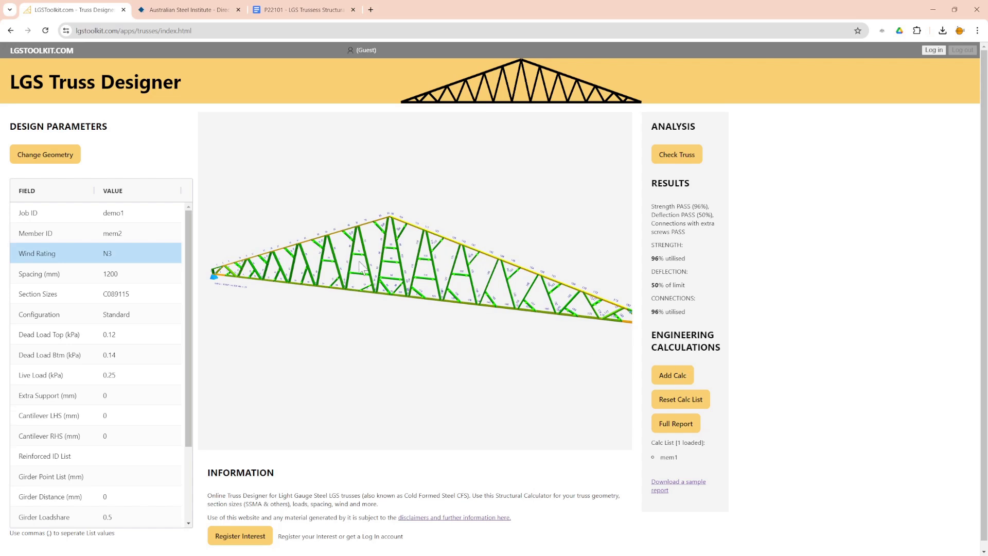
drag(683, 468, 659, 458)
click(675, 382)
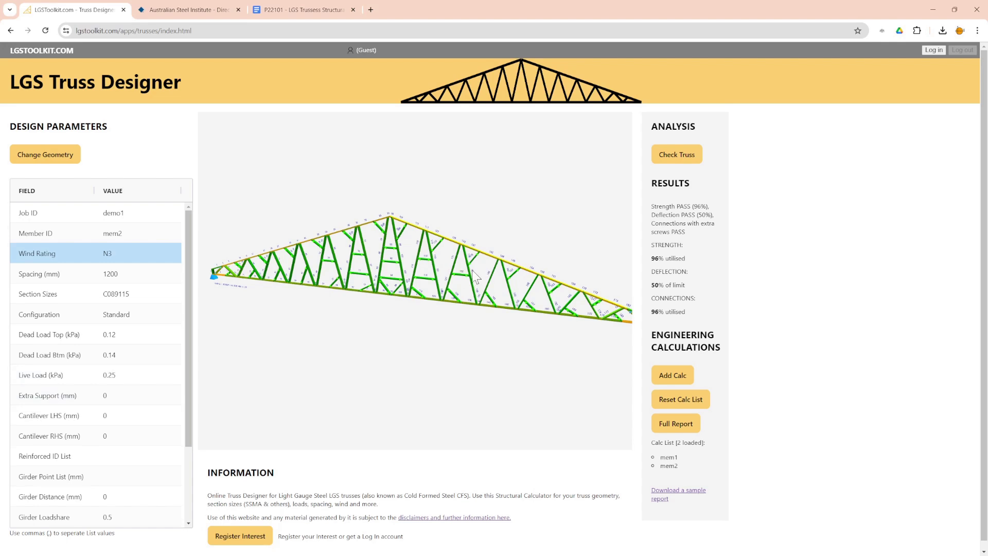
Step: Orbit and pan the analysed mem2 truss model to review it in 3-D
drag(430, 297, 467, 319)
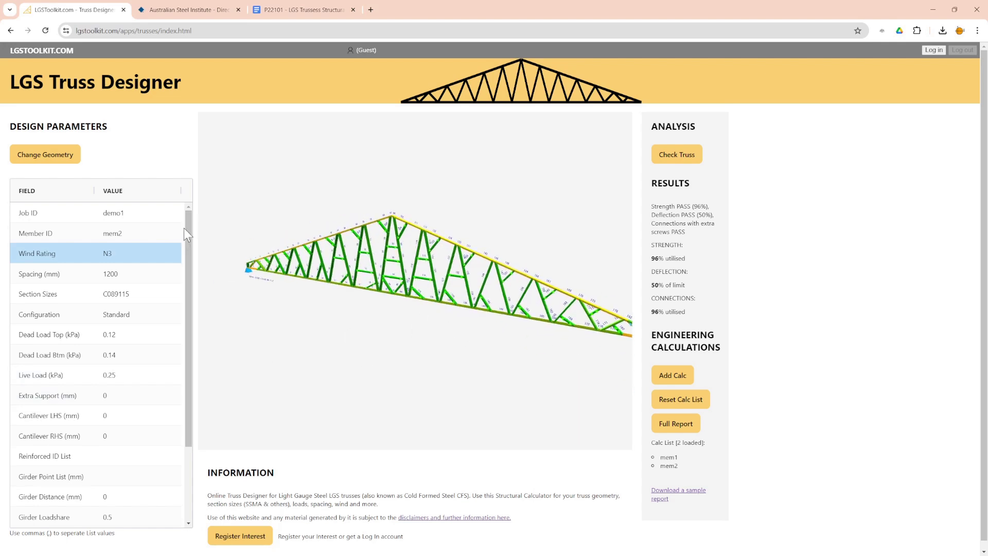
mouse_move(185, 228)
mouse_down()
mouse_move(186, 379)
mouse_move(193, 217)
mouse_up()
drag(551, 230, 465, 260)
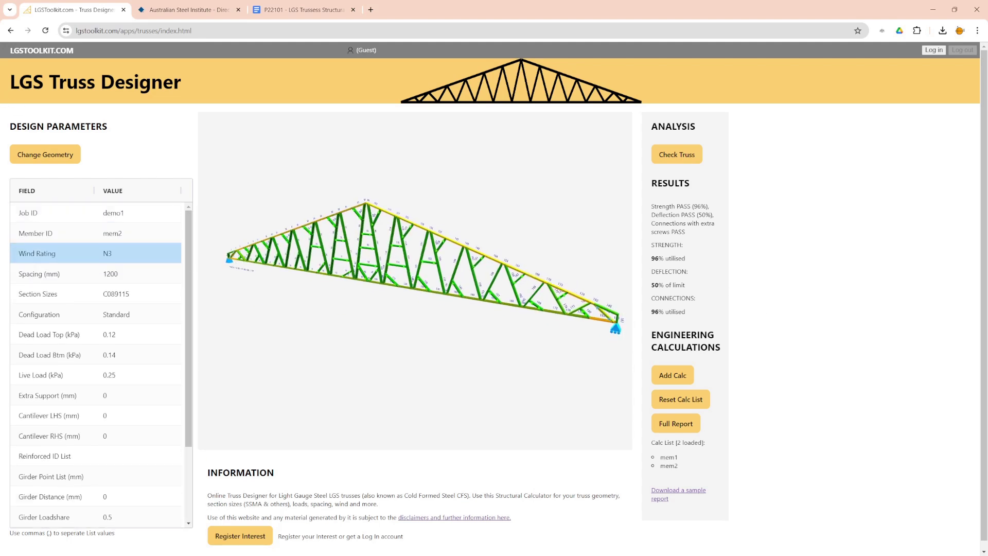
drag(465, 259, 258, 206)
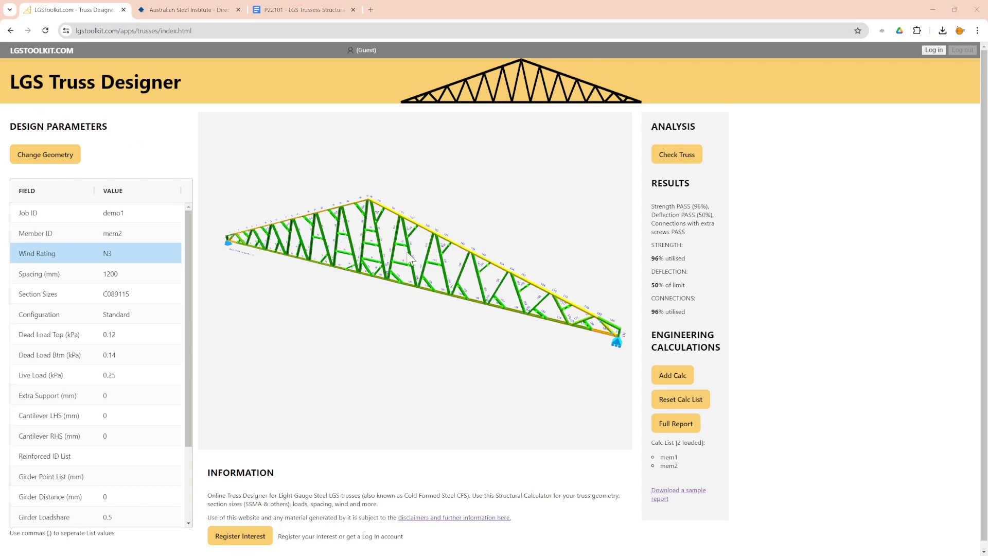
drag(440, 344, 432, 362)
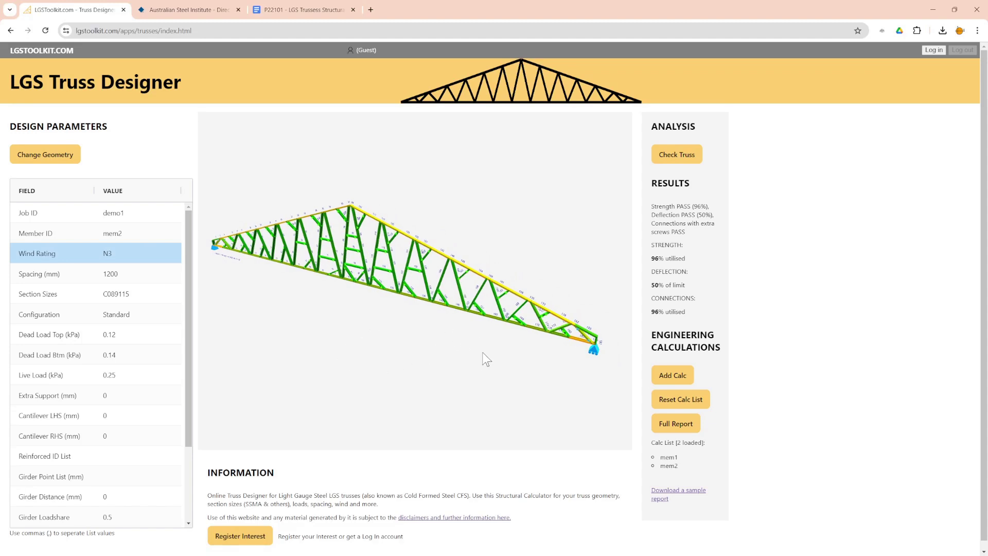
right_drag(371, 326, 372, 334)
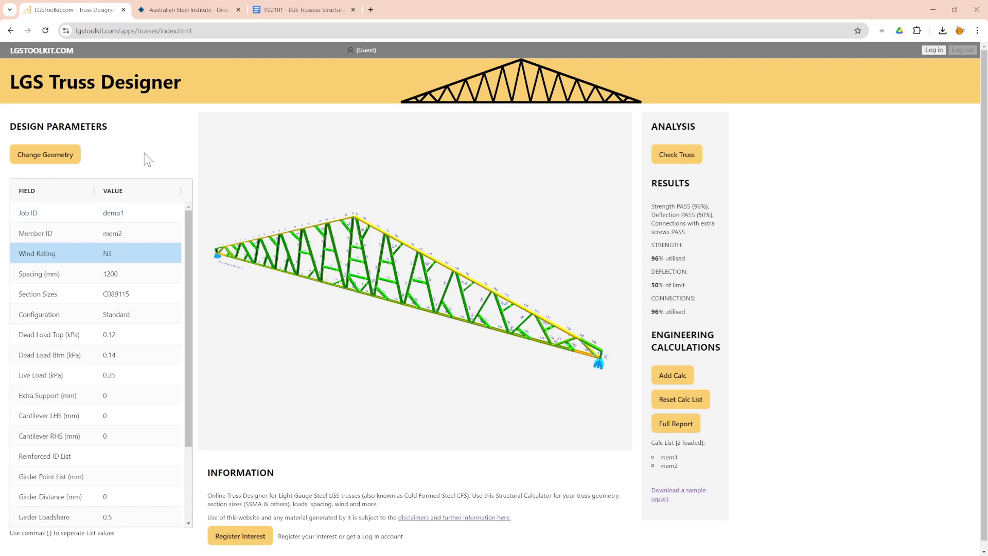
right_drag(267, 199, 413, 227)
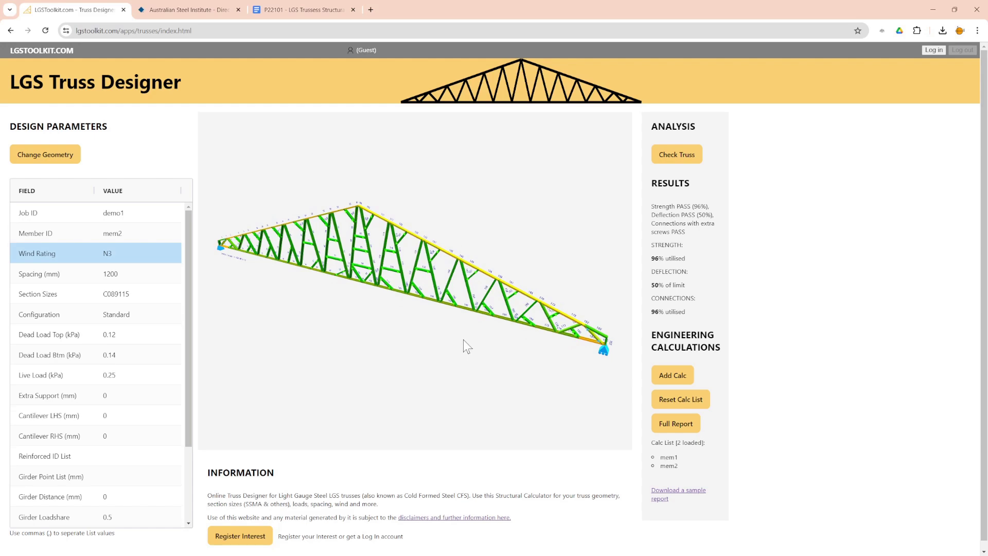